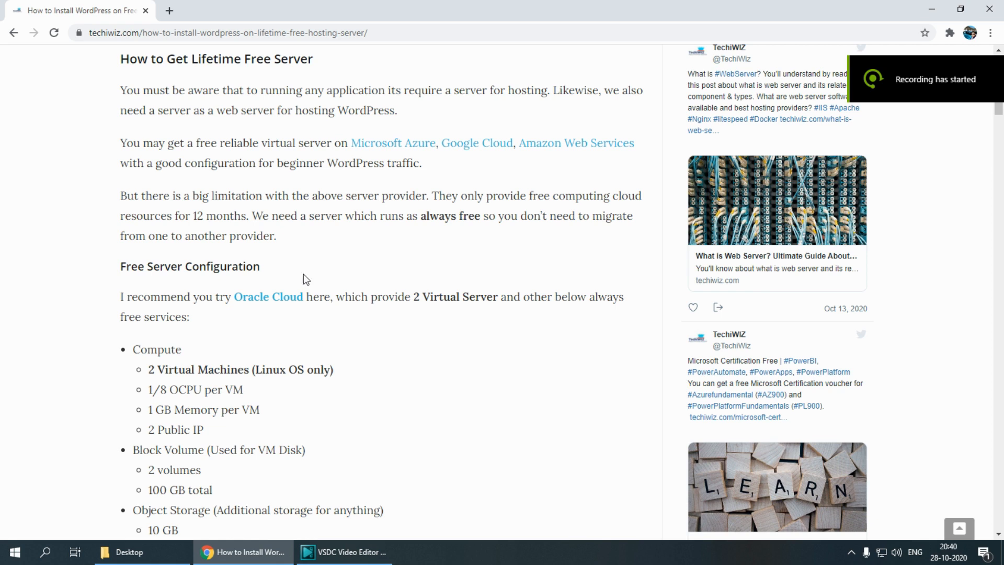
Read the article's section on getting a lifetime free server, including the list of always-free Oracle Cloud services
triple_click(222, 59)
left_click(155, 128)
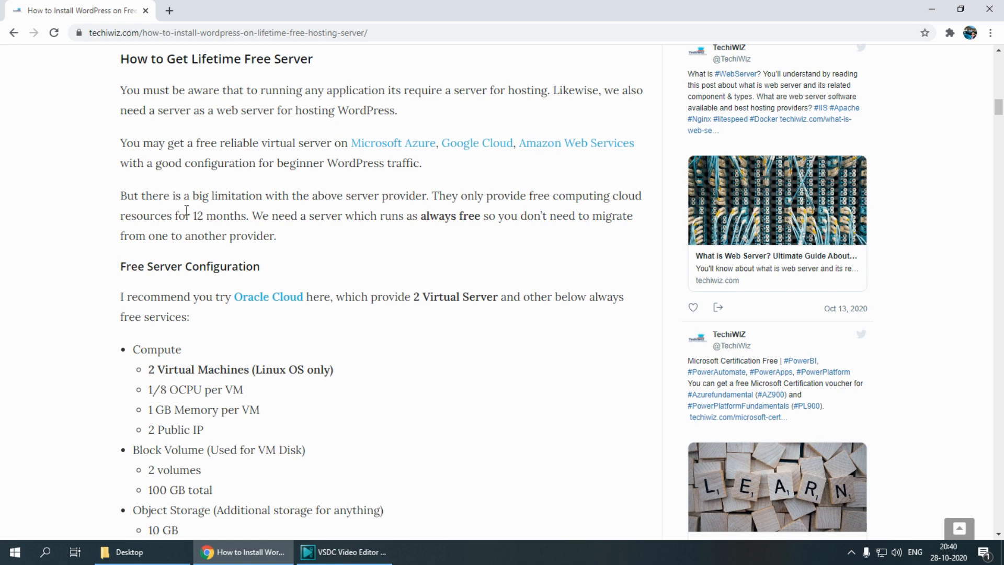
scroll(186, 210, "down", 1)
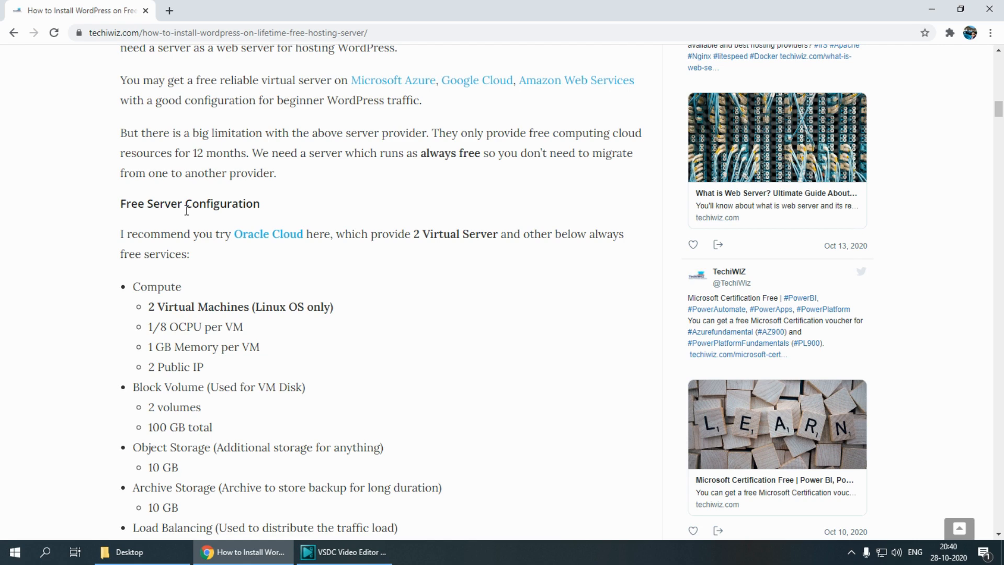
scroll(186, 209, "down", 3)
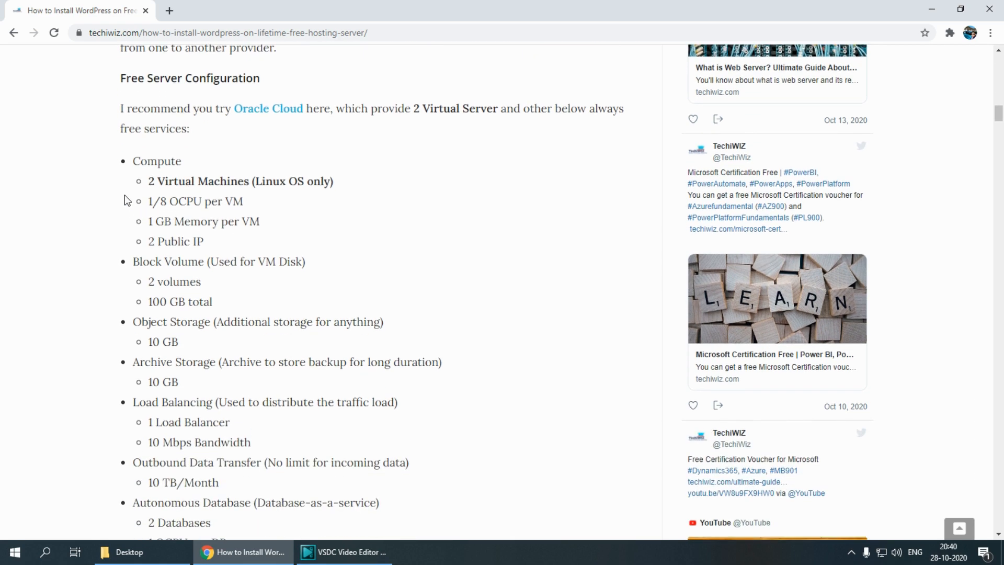
scroll(121, 193, "down", 1)
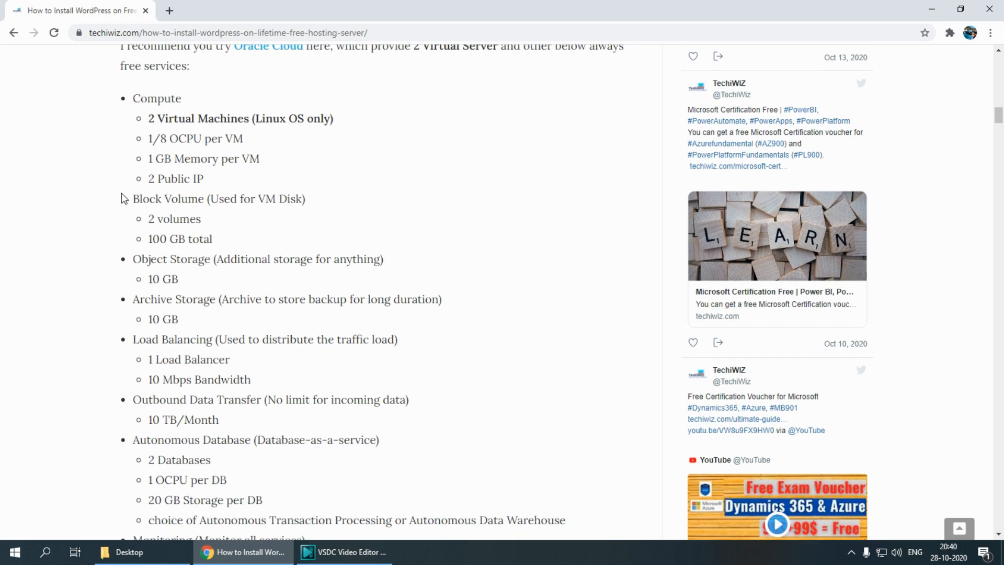
scroll(121, 193, "down", 2)
scroll(122, 193, "down", 1)
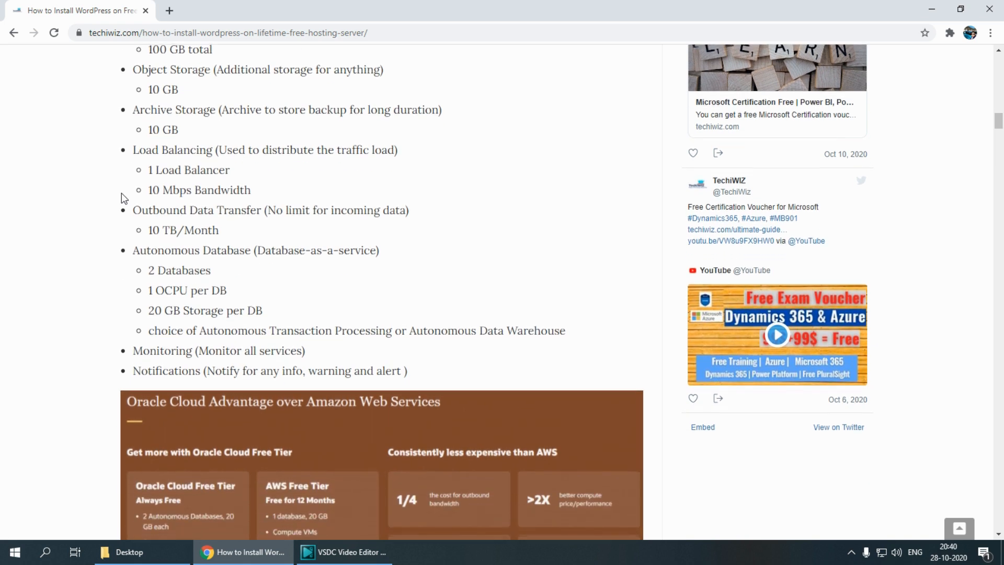
scroll(121, 193, "down", 1)
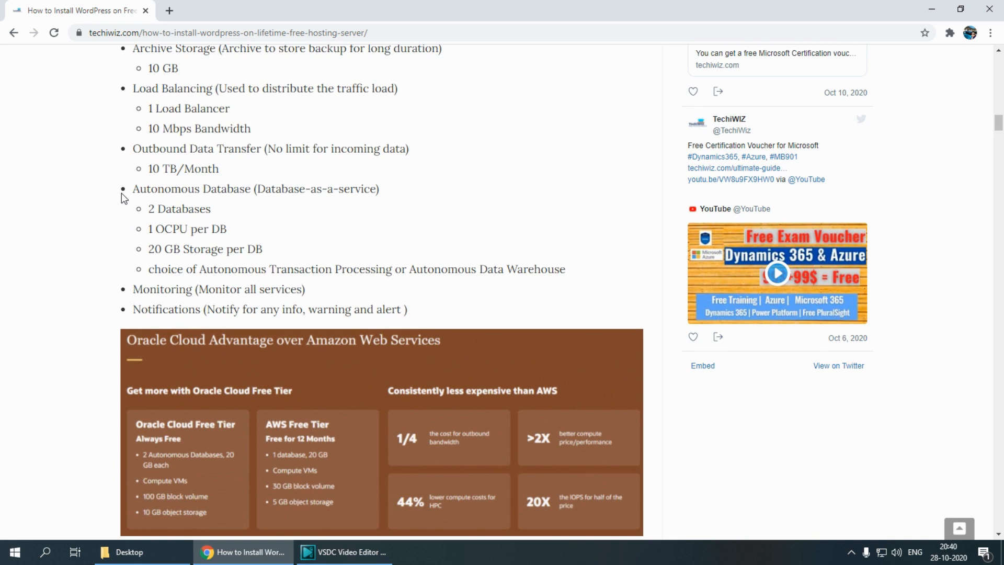
scroll(121, 193, "down", 1)
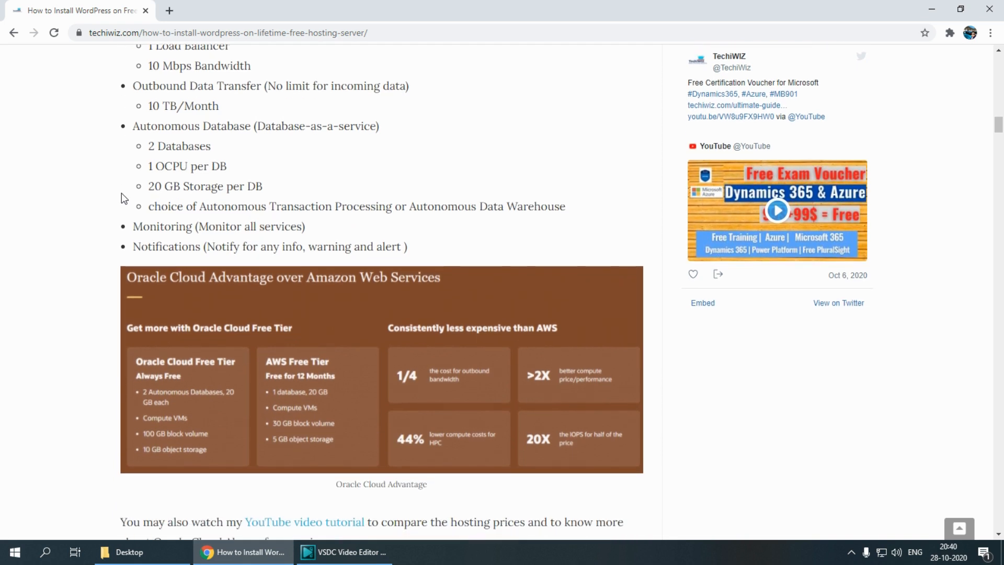
Review the article's Oracle Cloud versus Amazon Web Services comparison, the embedded video tutorial and the Free Server Review section
scroll(121, 195, "down", 1)
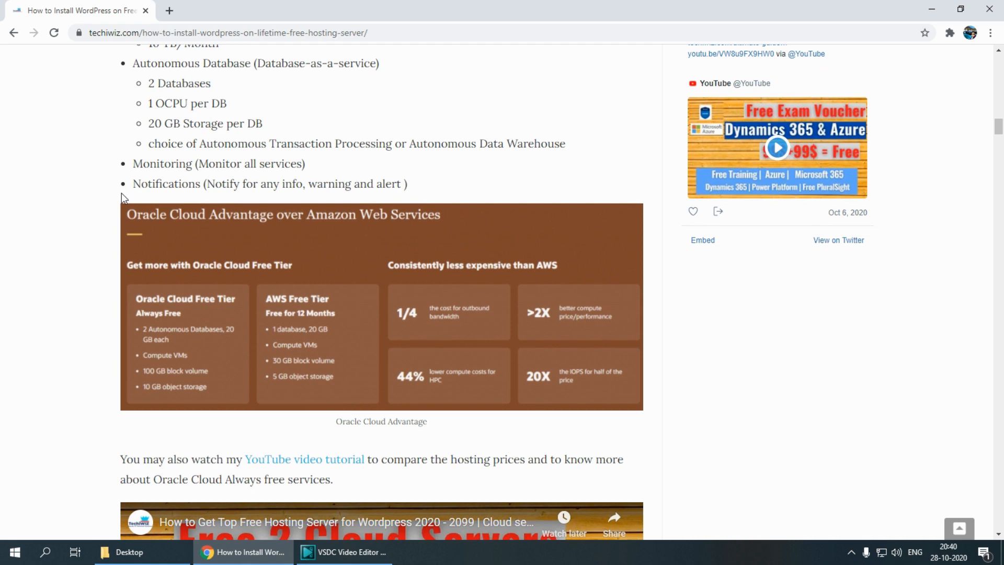
scroll(121, 193, "down", 1)
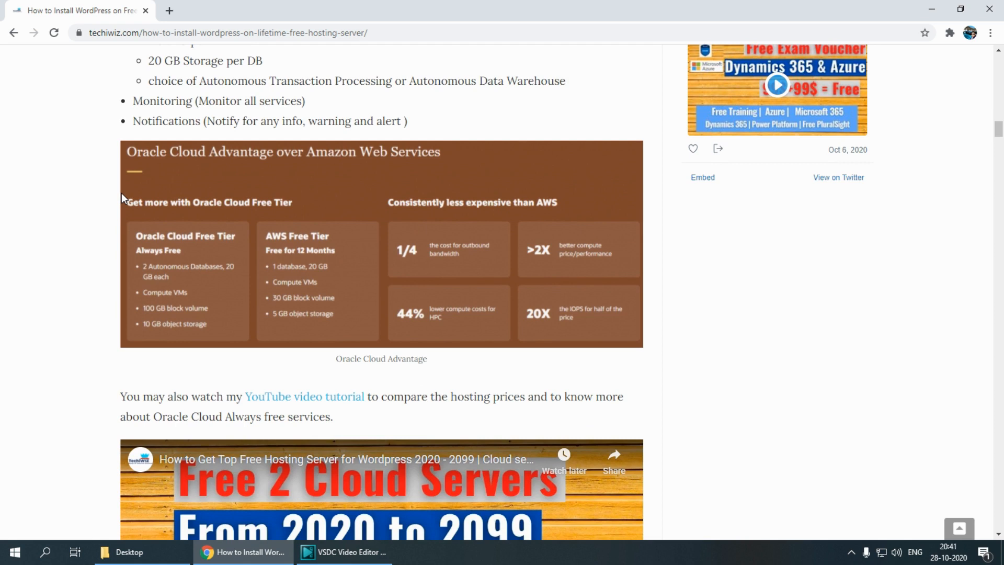
scroll(121, 193, "down", 1)
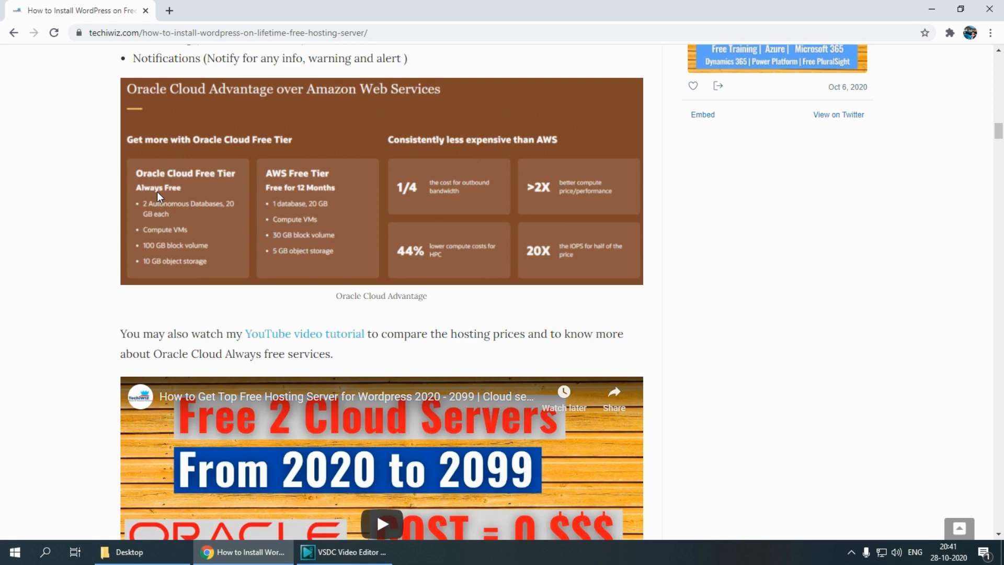
scroll(157, 192, "down", 3)
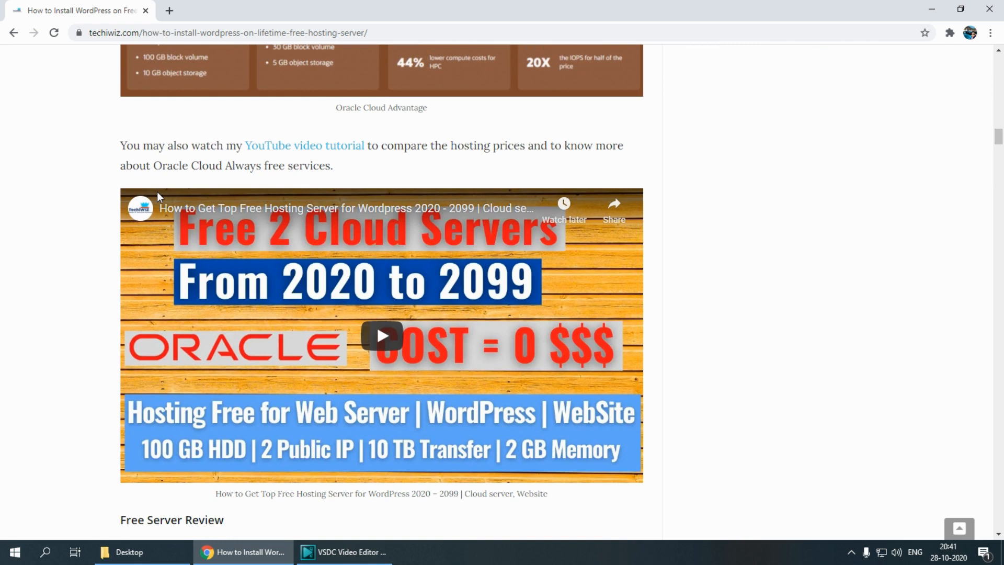
scroll(157, 192, "down", 2)
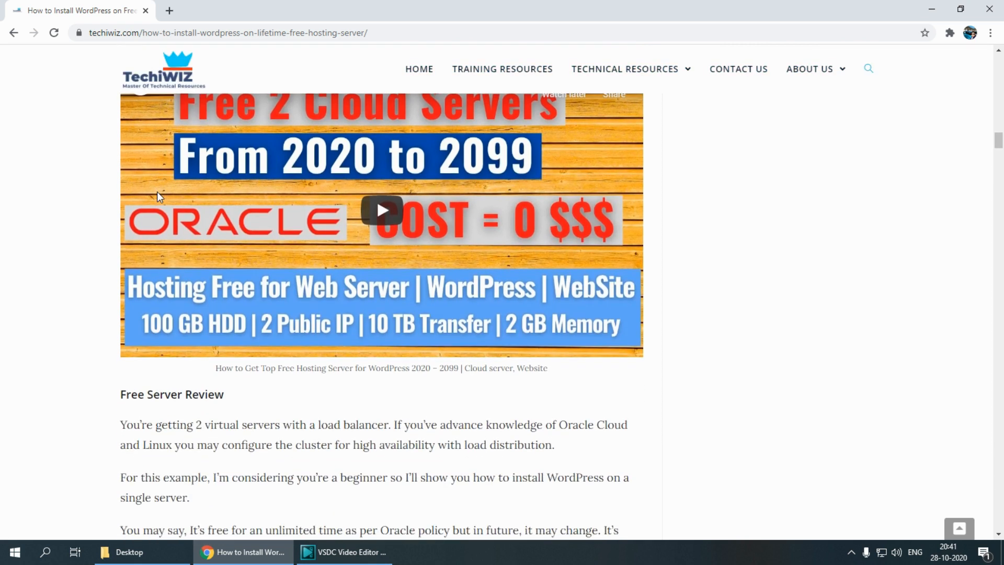
scroll(157, 193, "down", 3)
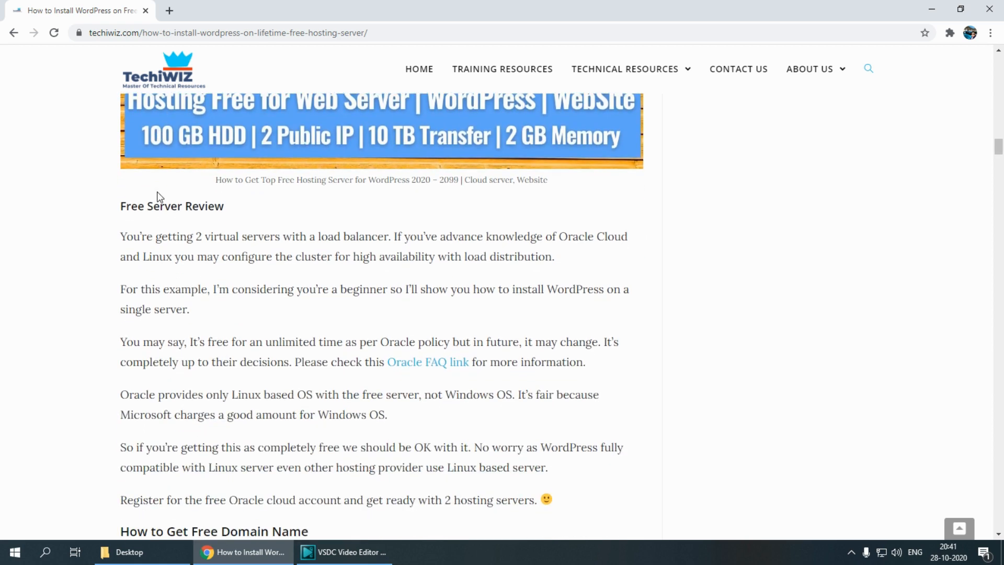
scroll(157, 192, "down", 2)
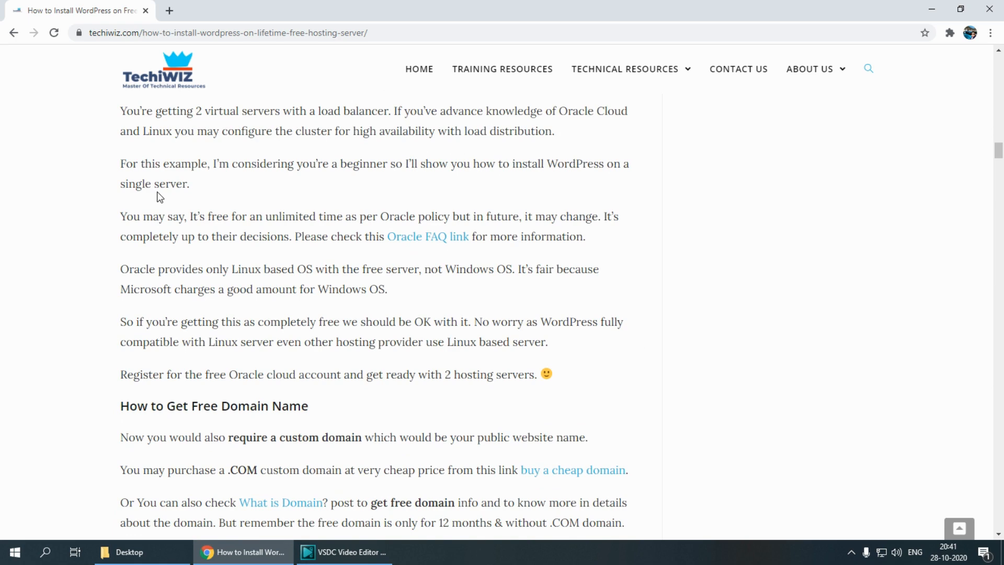
scroll(159, 197, "up", 5)
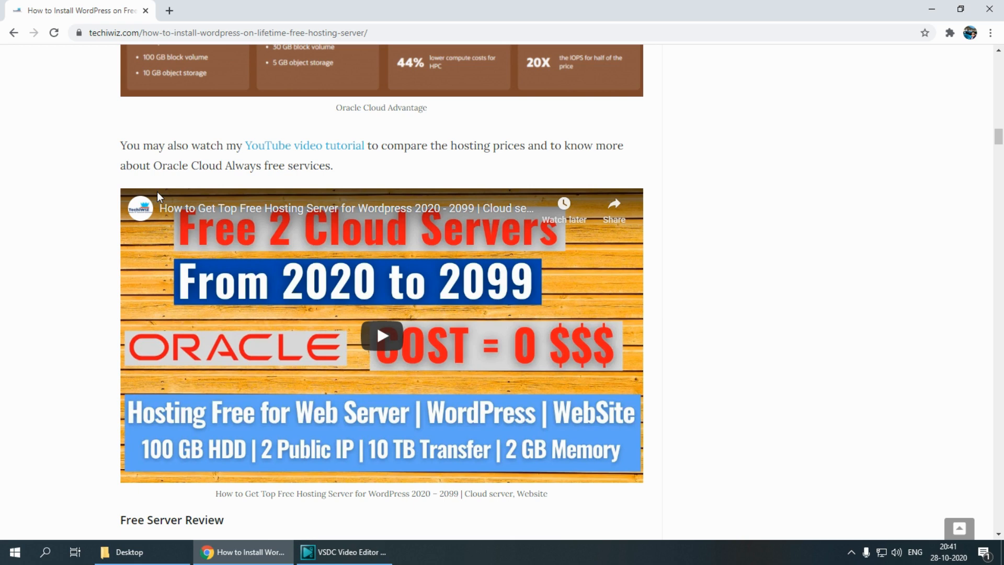
scroll(157, 191, "down", 7)
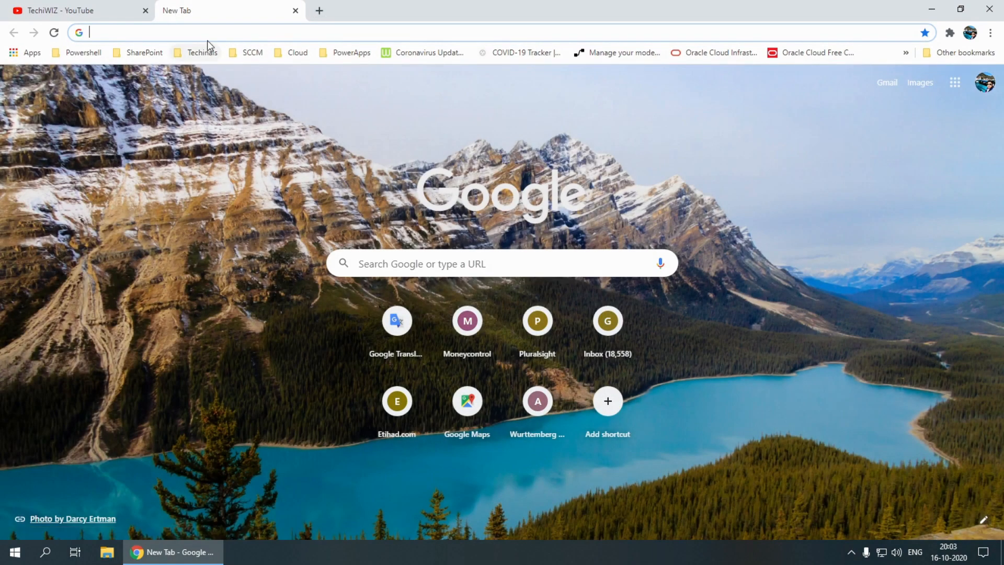
Open the Oracle website at oracle.com
left_click(207, 37)
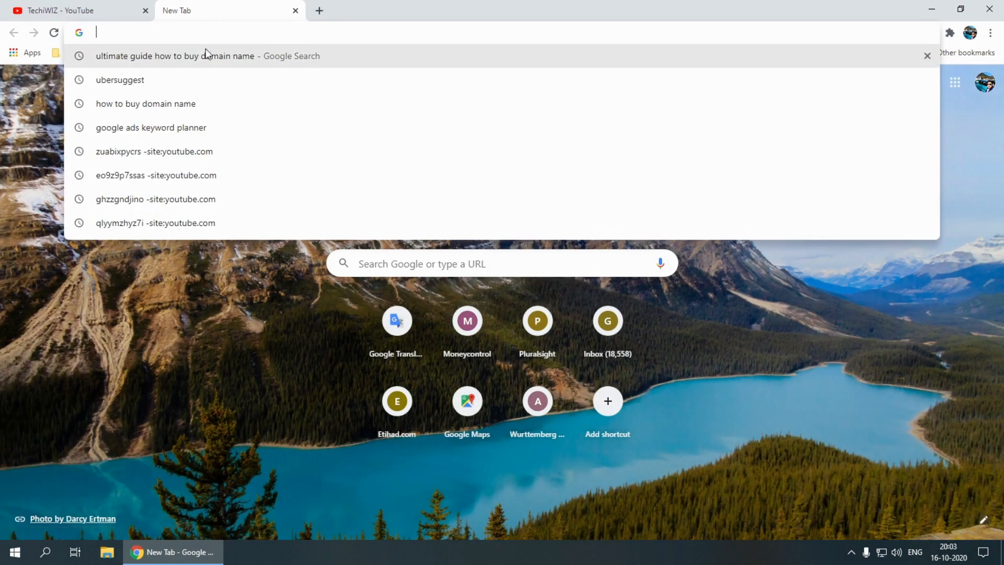
type("oracle")
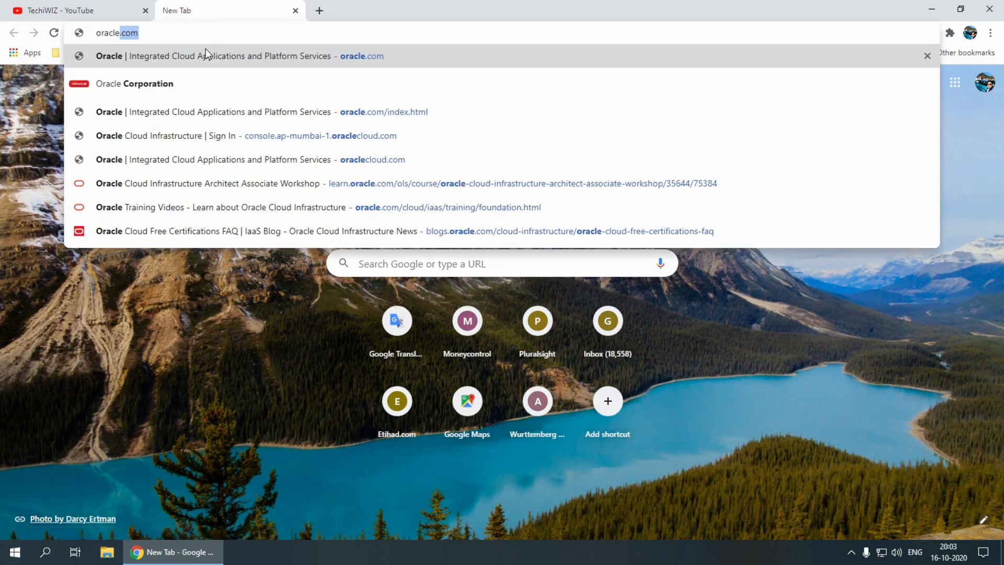
left_click(206, 48)
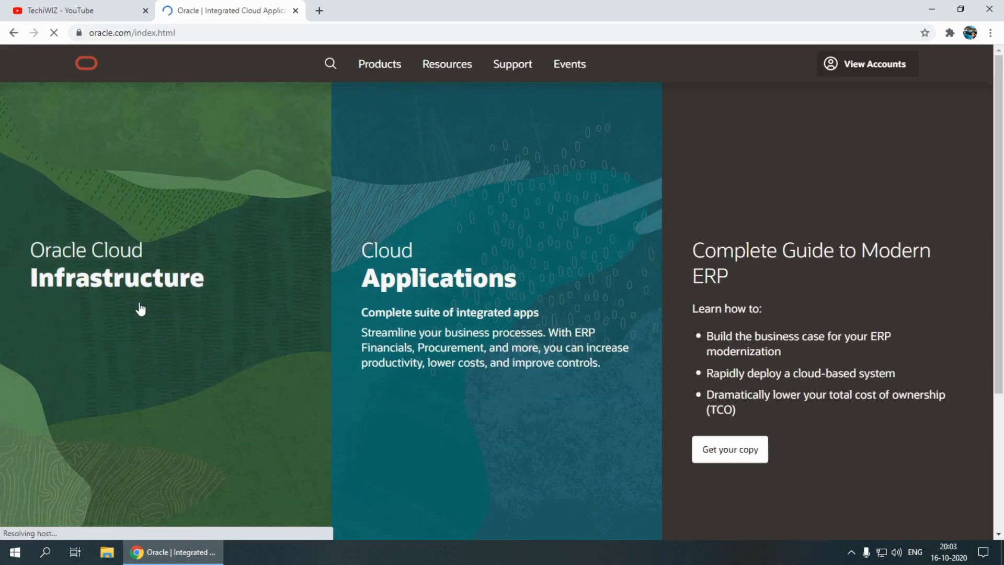
Sign in to Oracle Cloud Infrastructure and dismiss the Free Tier upgrade notice in the console
mouse_move(139, 251)
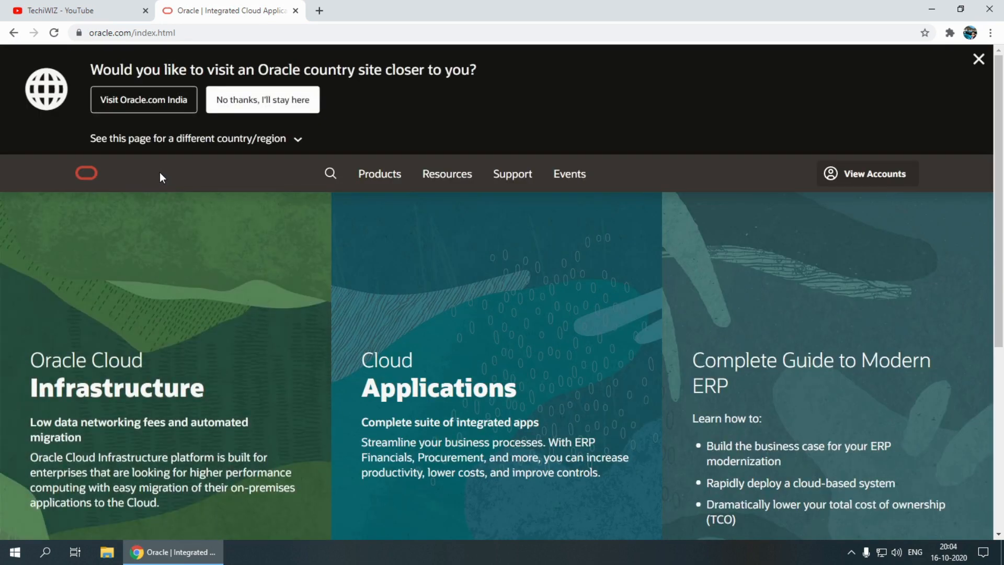
mouse_move(161, 354)
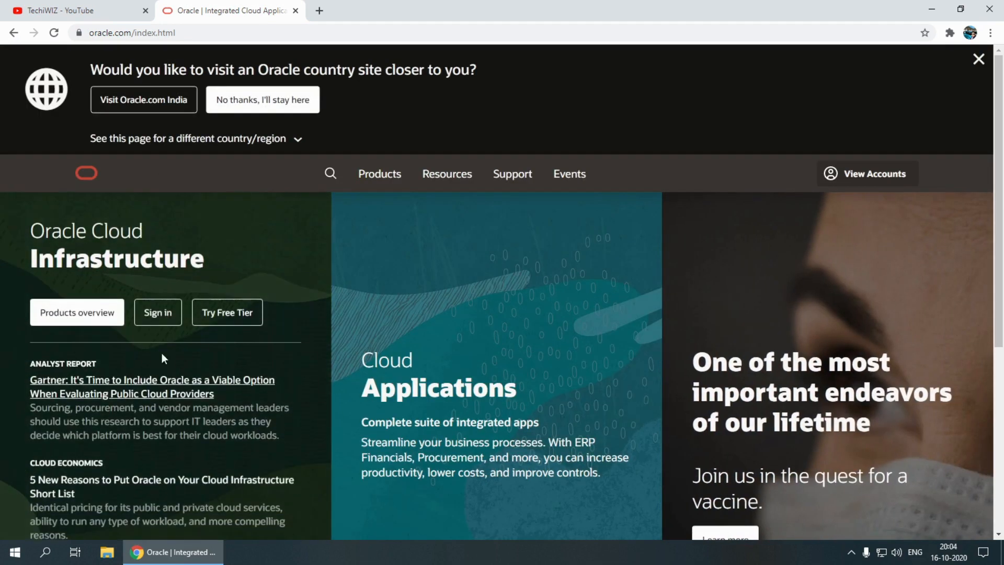
left_click(145, 318)
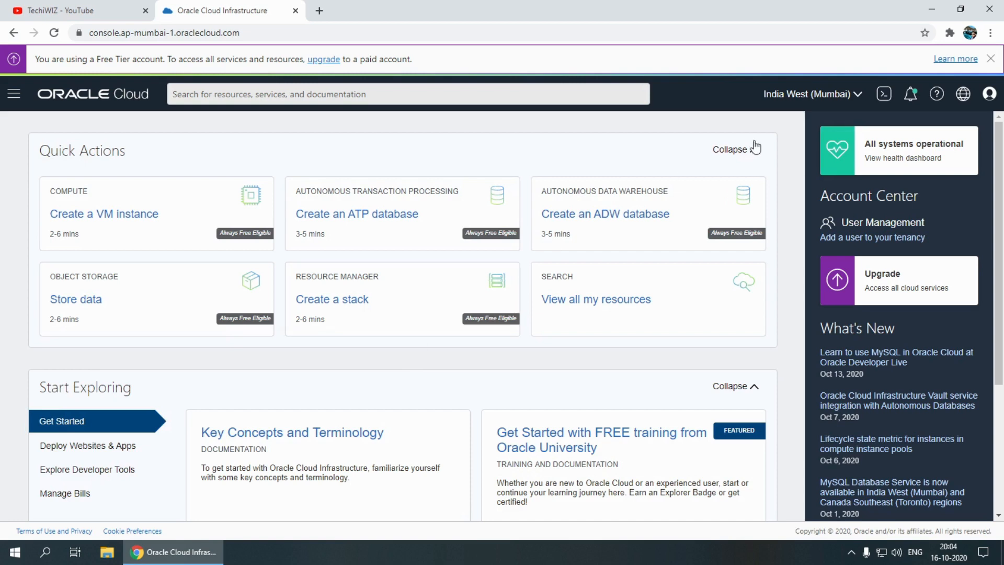
left_click(990, 59)
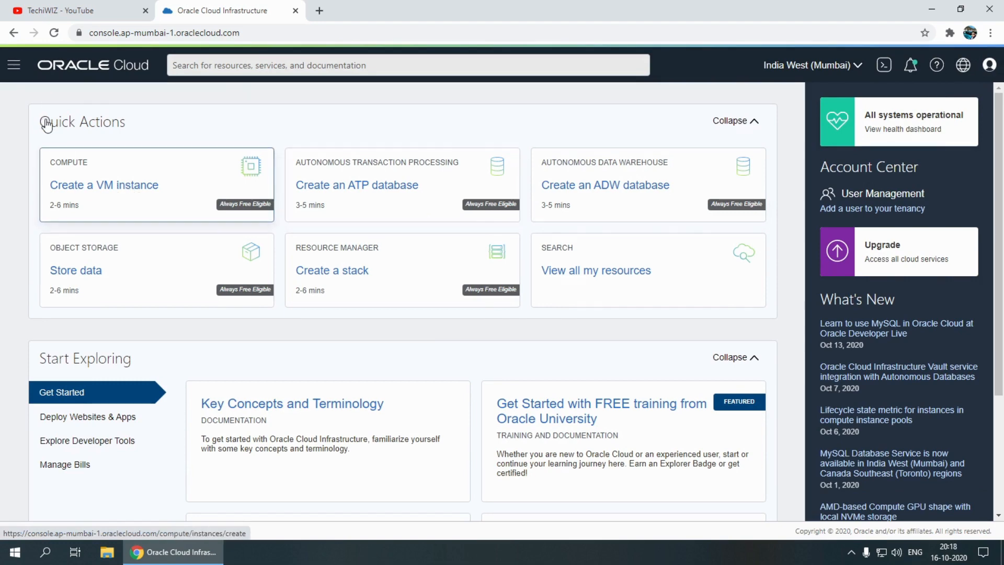
Go to the Compute instances list and start creating a new instance
left_click(14, 65)
mouse_move(63, 121)
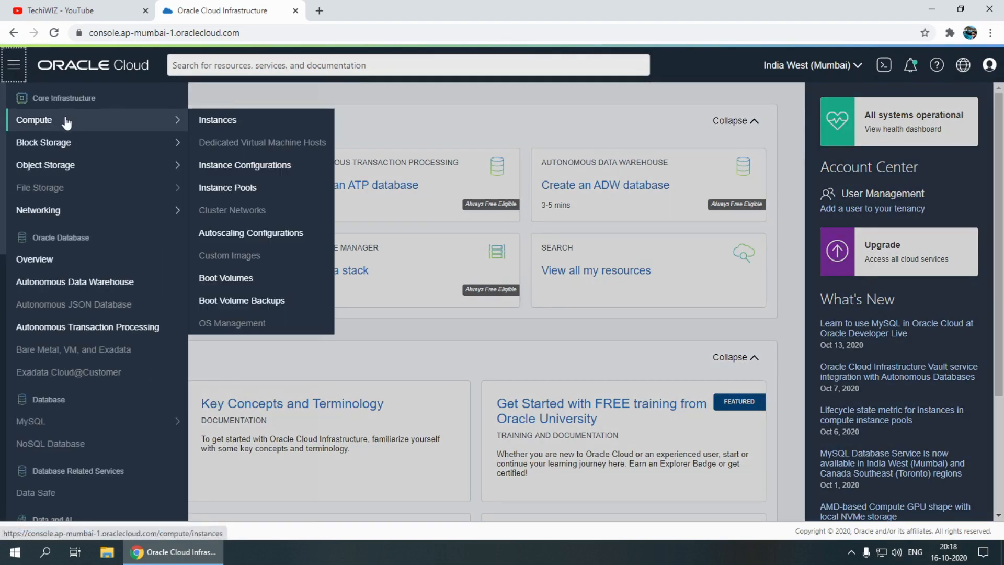
left_click(219, 121)
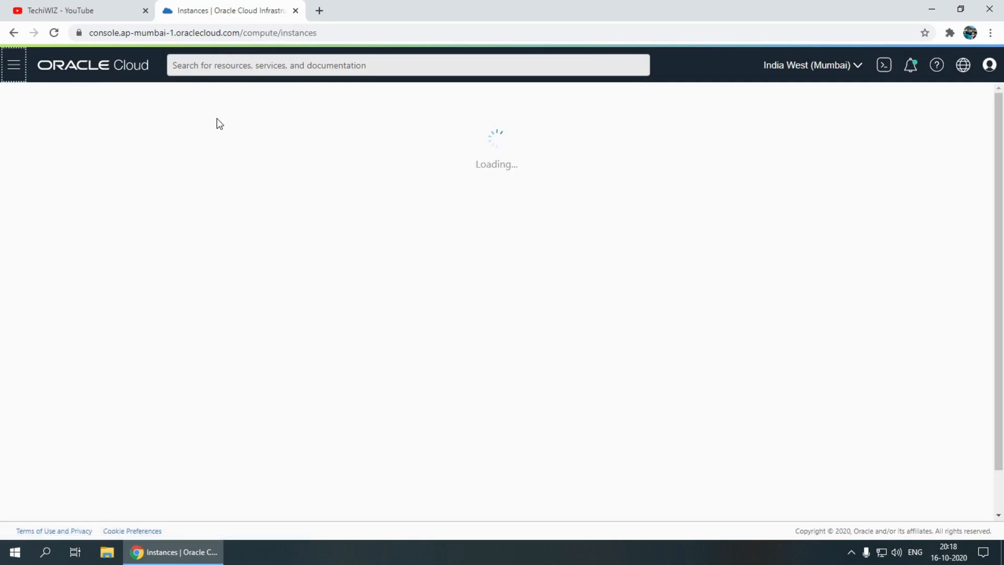
left_click(253, 133)
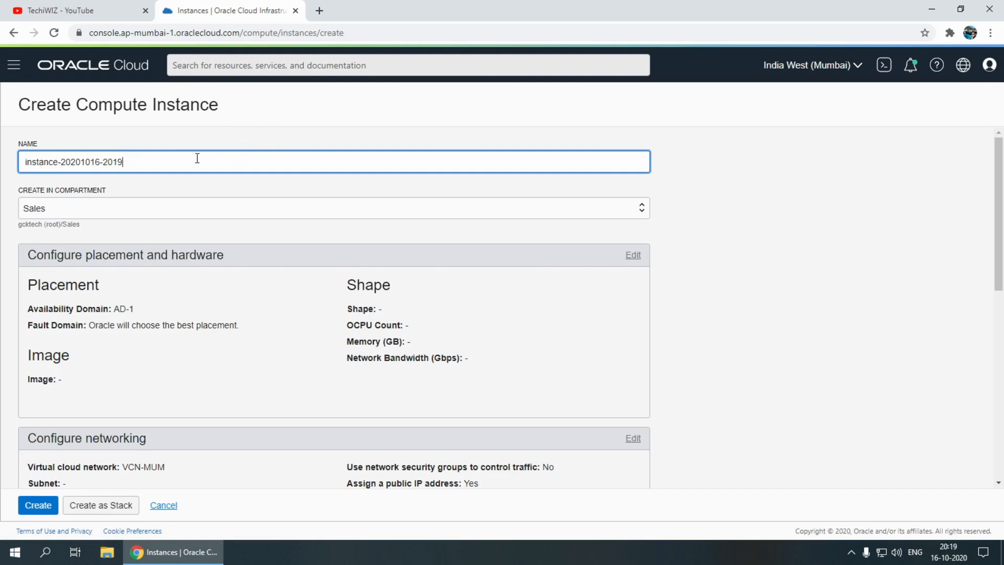
Name the compute instance test-wordpress and choose the Sales compartment for it
left_click_drag(172, 157, 21, 160)
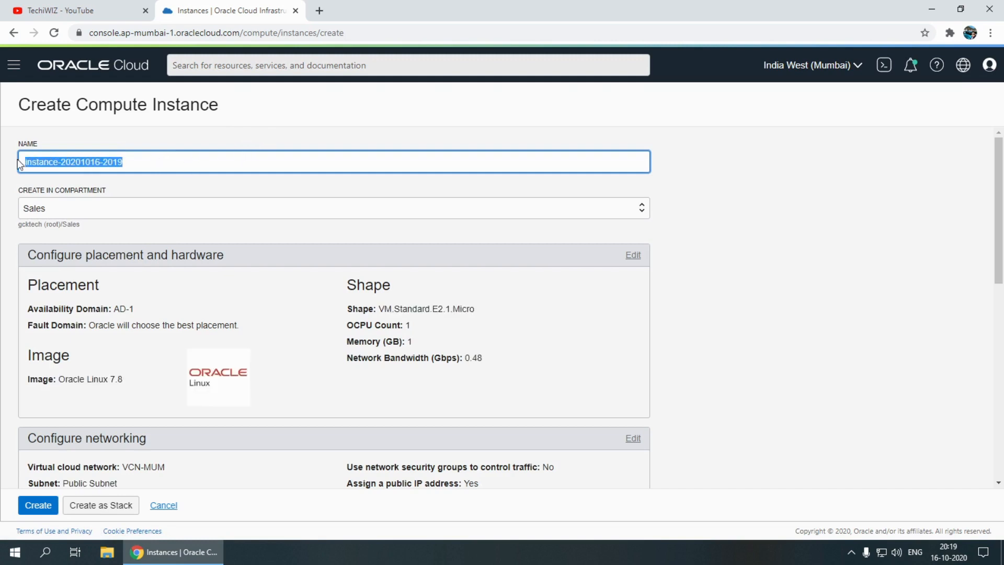
type("test")
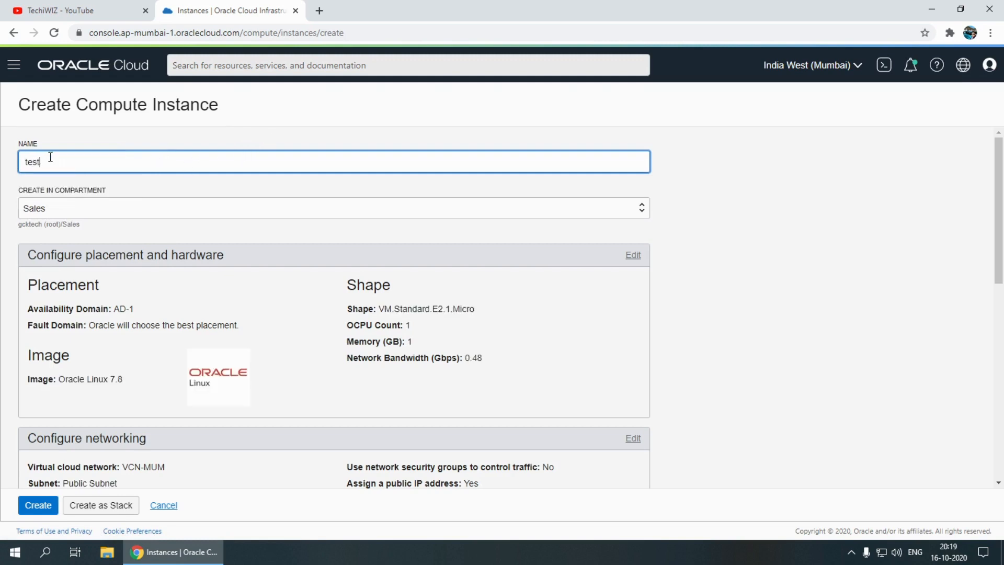
type("-wordpress")
left_click(116, 207)
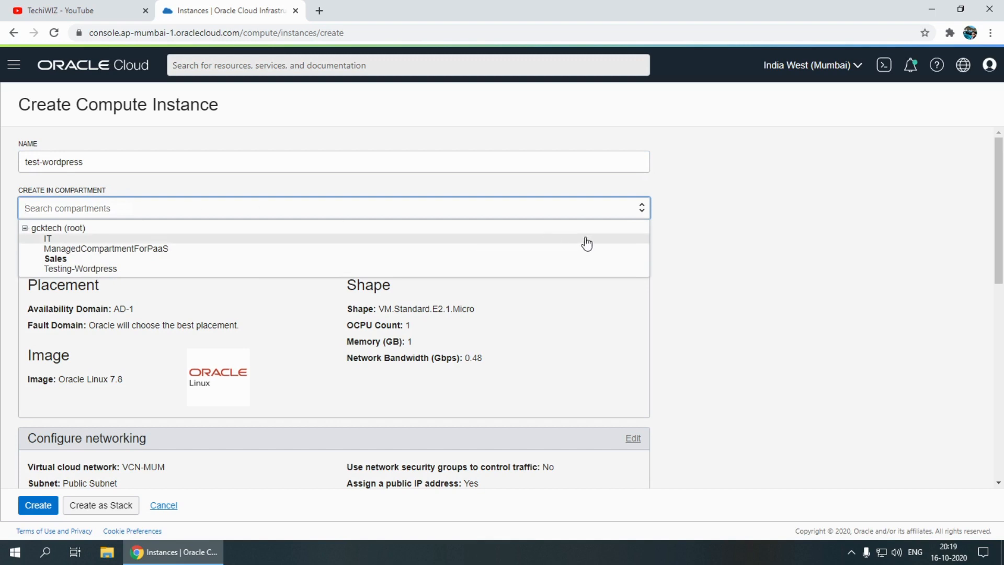
left_click(625, 259)
Expand the placement and hardware settings for editing and select the AD 1 availability domain
scroll(205, 281, "down", 2)
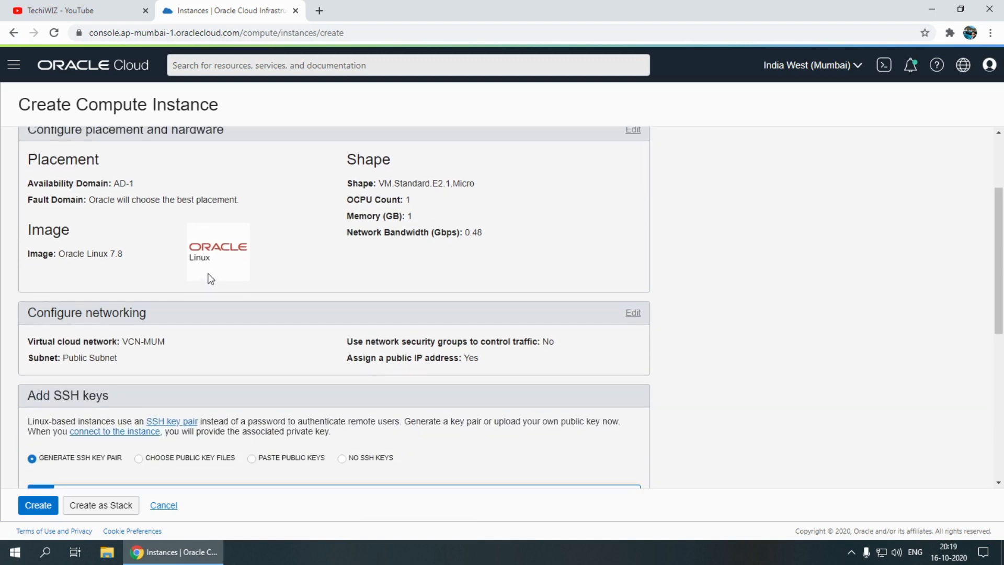
scroll(501, 231, "up", 1)
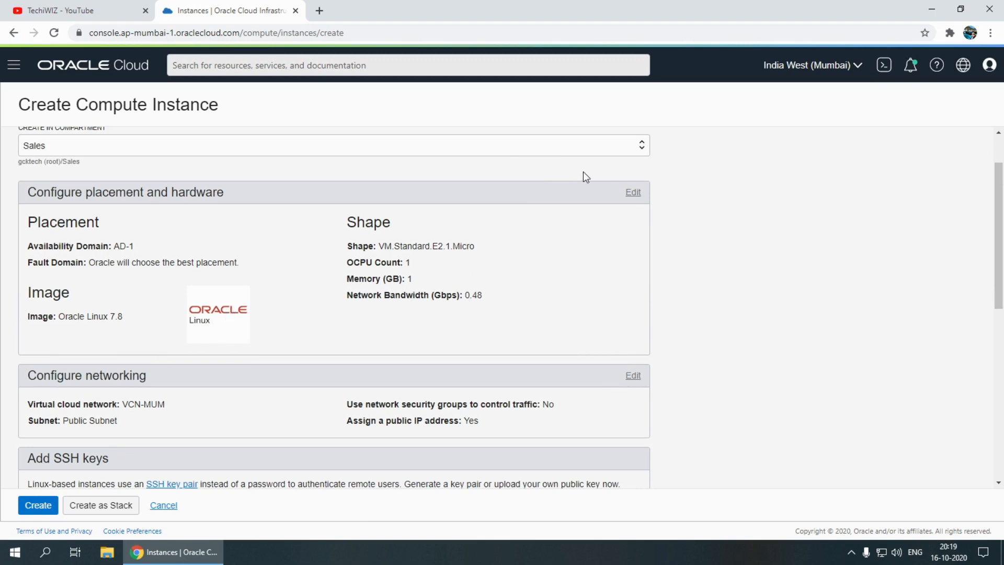
left_click(633, 193)
scroll(188, 290, "down", 1)
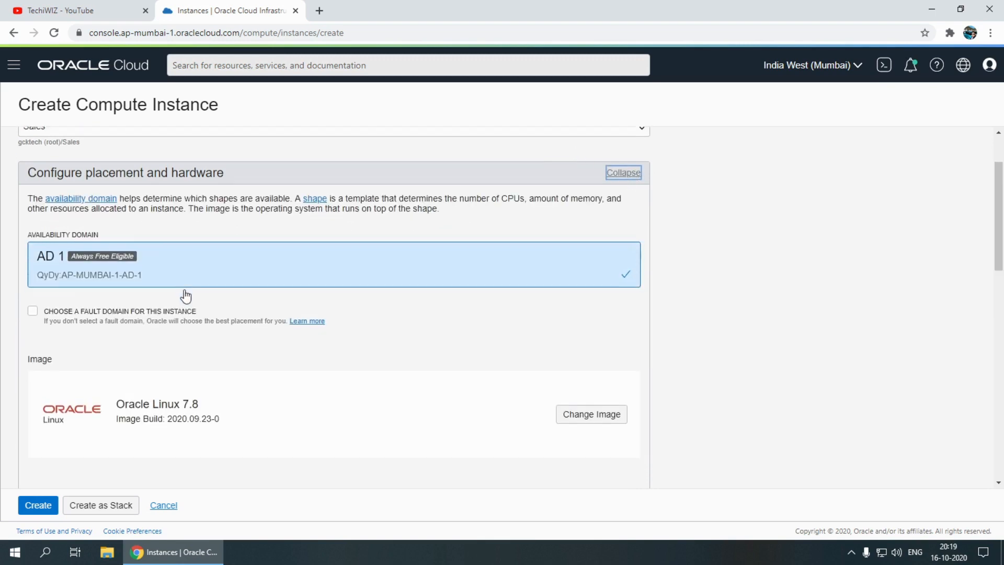
left_click(146, 230)
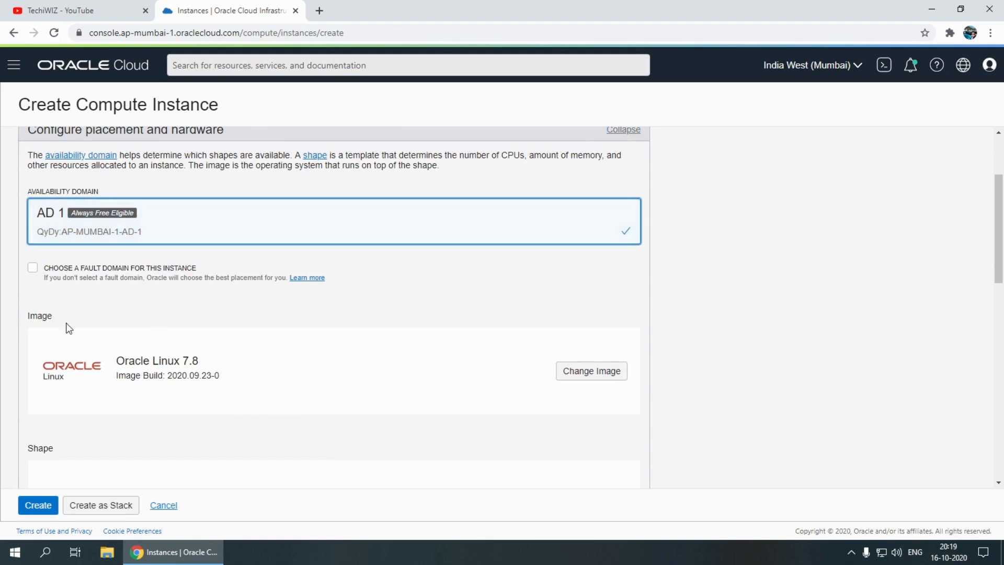
Change the instance's image to Canonical Ubuntu 20.04 from the platform images
left_click(580, 372)
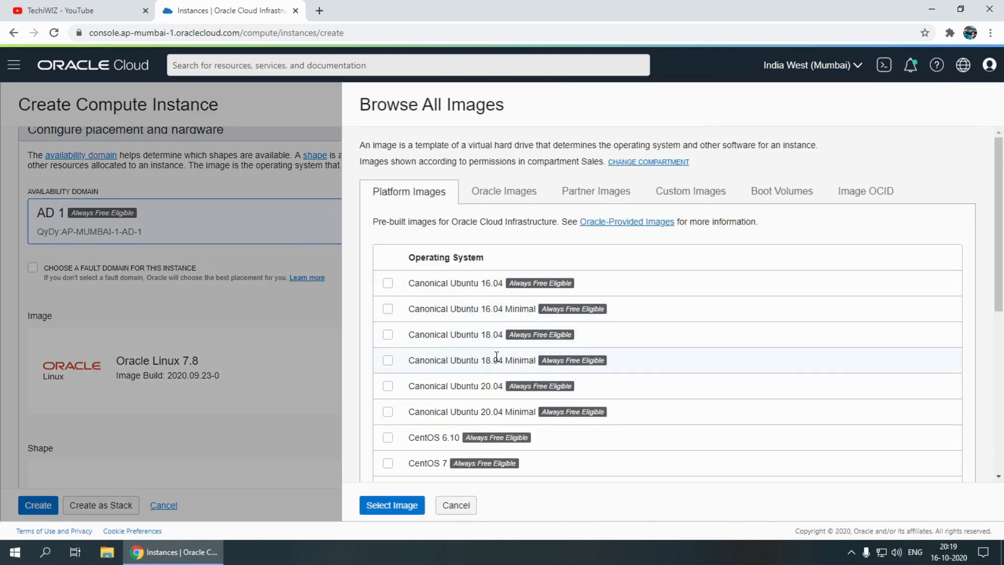
scroll(492, 381, "down", 2)
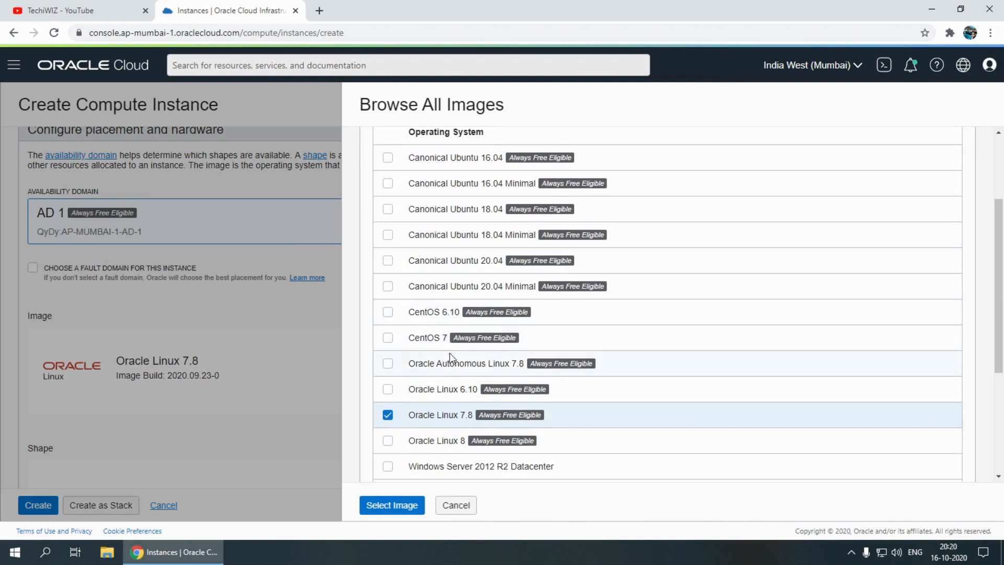
scroll(449, 357, "down", 2)
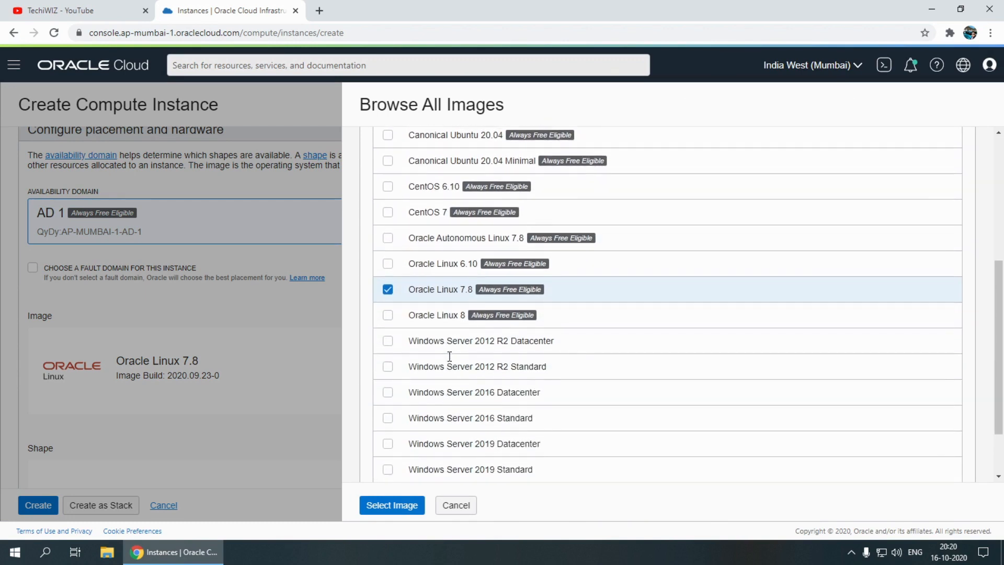
scroll(449, 356, "down", 2)
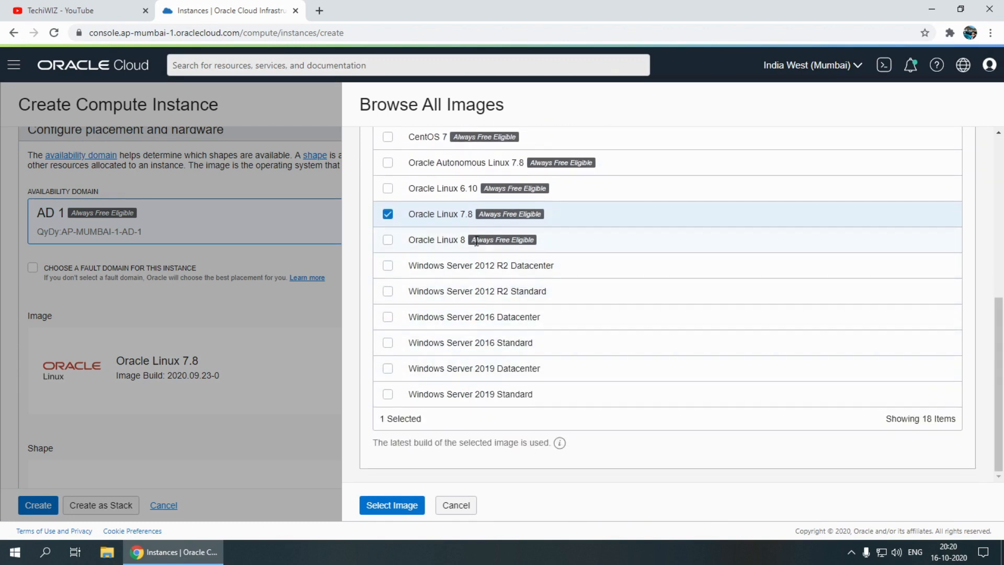
left_click_drag(475, 241, 535, 240)
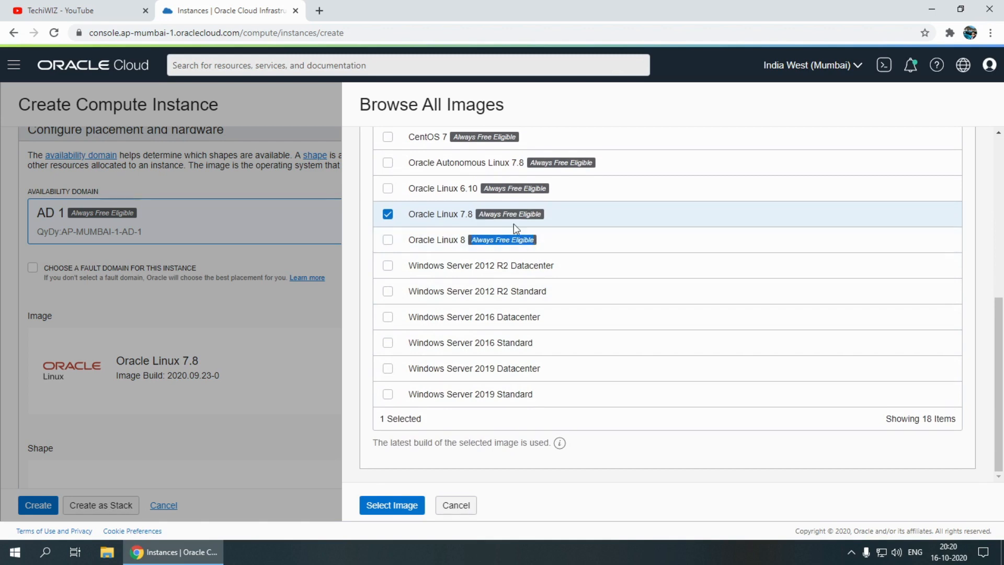
left_click_drag(484, 214, 541, 215)
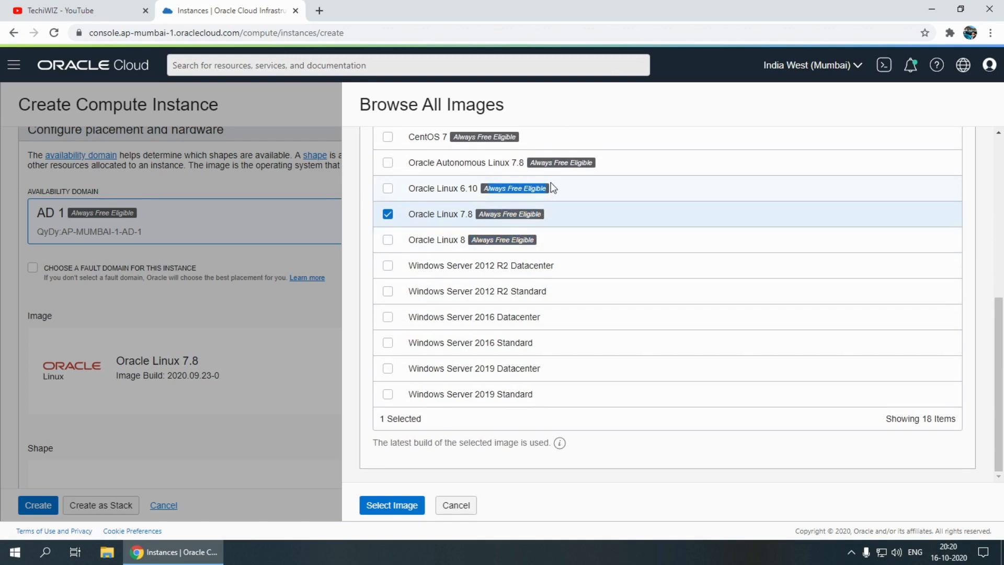
triple_click(513, 167)
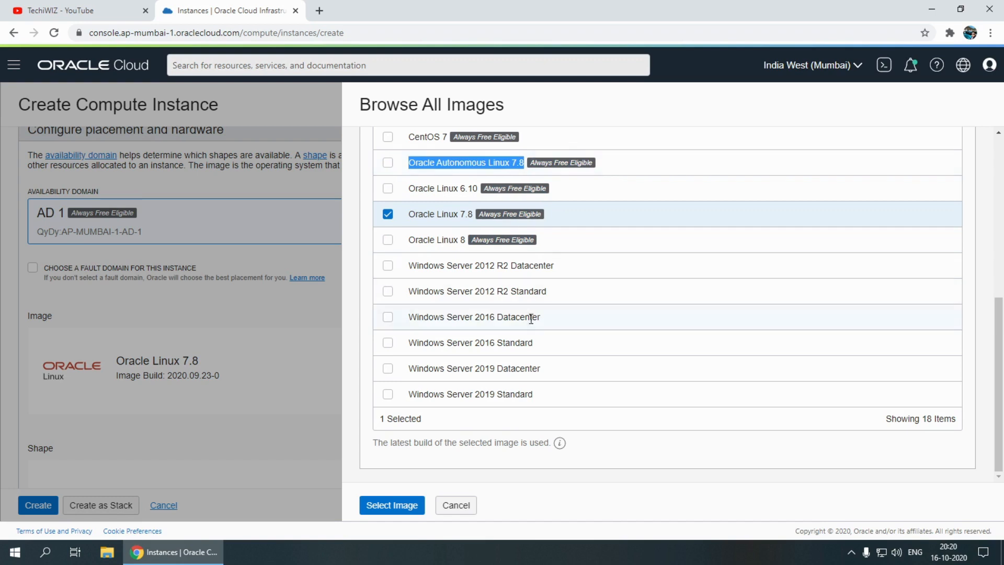
scroll(525, 329, "up", 5)
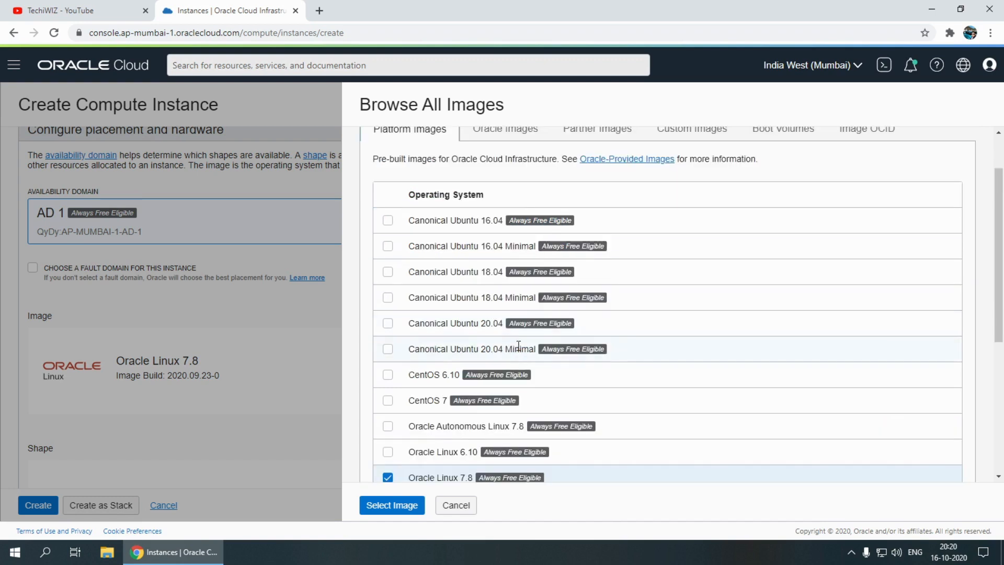
left_click(387, 323)
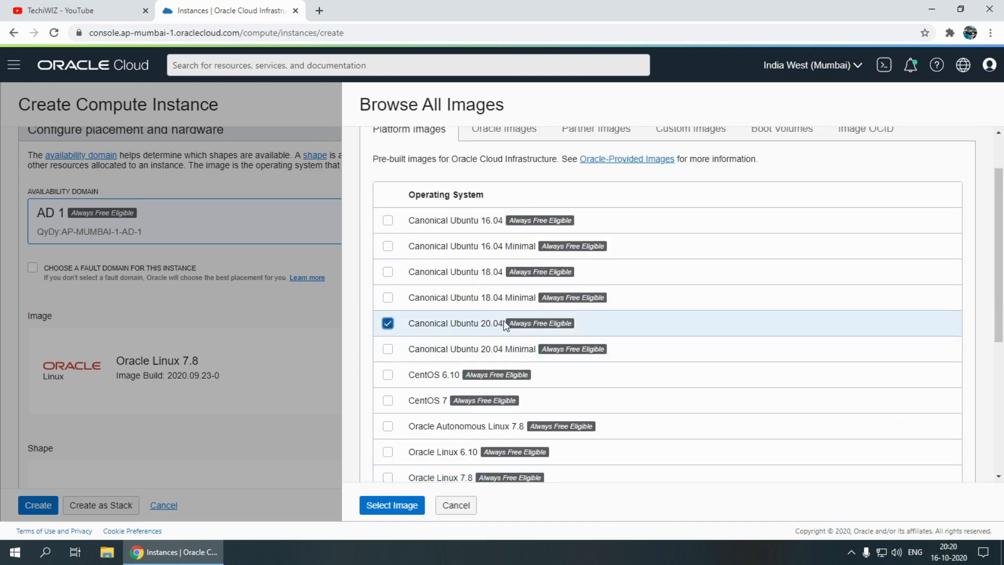
scroll(503, 319, "down", 2)
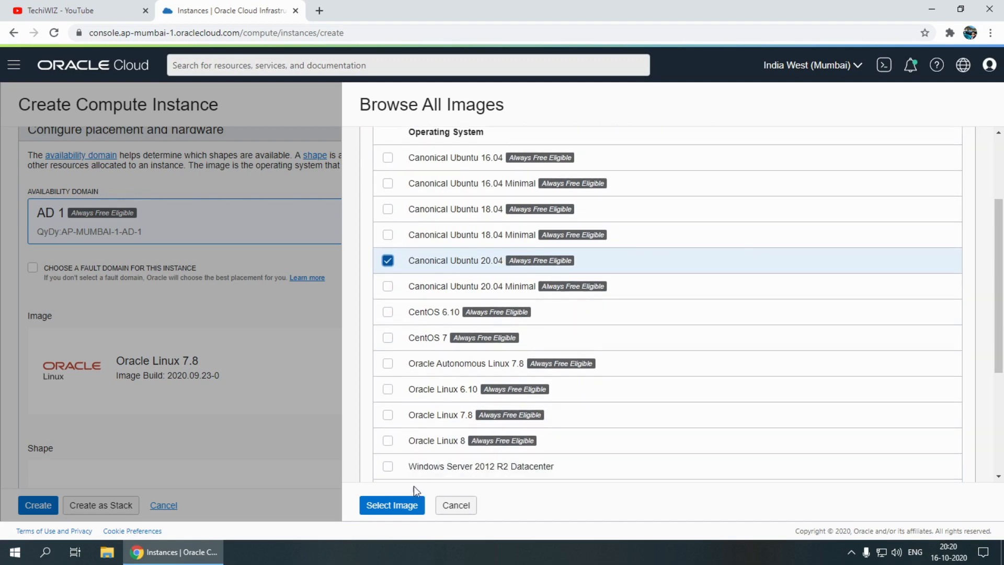
left_click(409, 505)
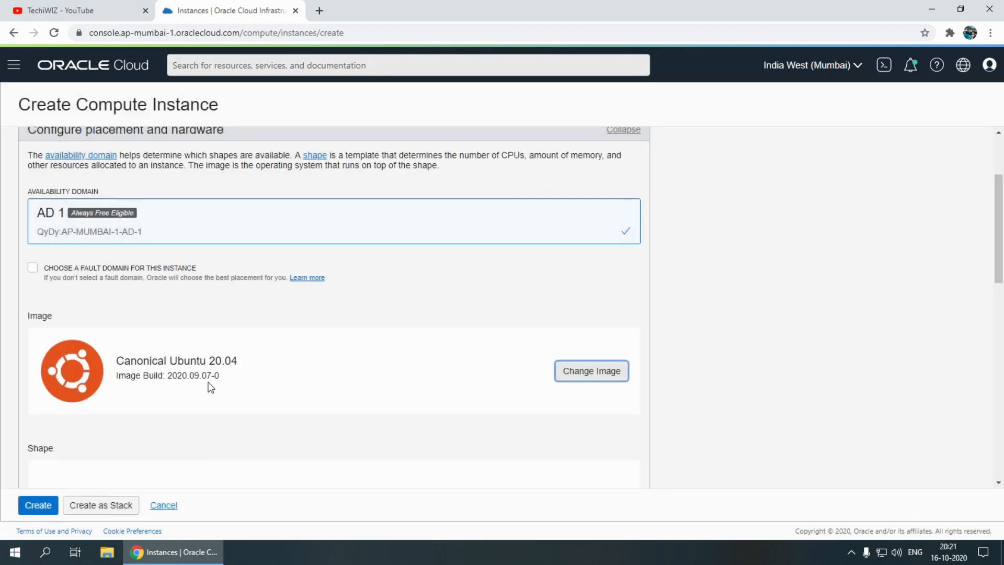
Browse the available shapes, checking the Bare Metal Machine type and the virtual machine series Intel Skylake and AMD Rome
scroll(185, 388, "down", 1)
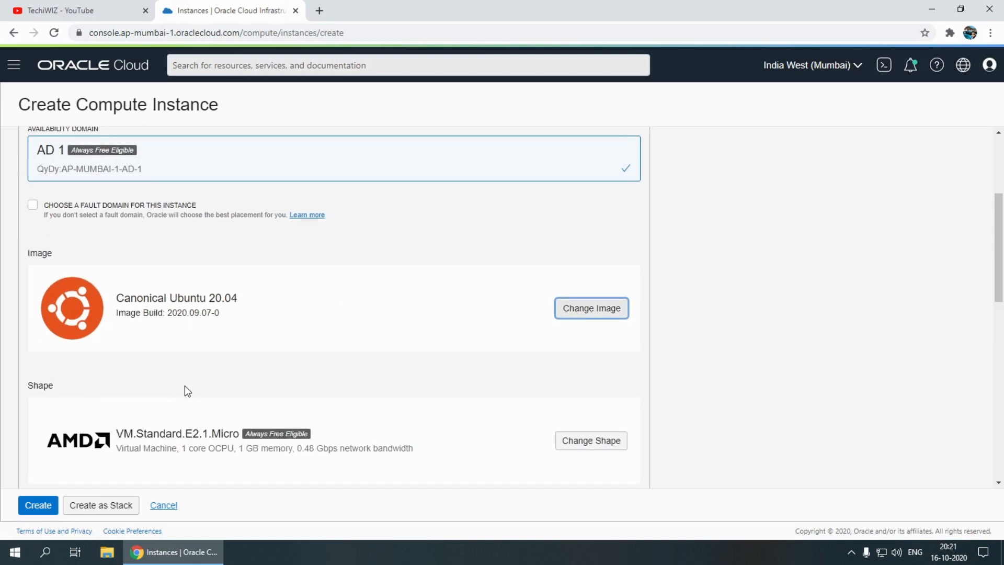
scroll(184, 384, "down", 1)
left_click(598, 387)
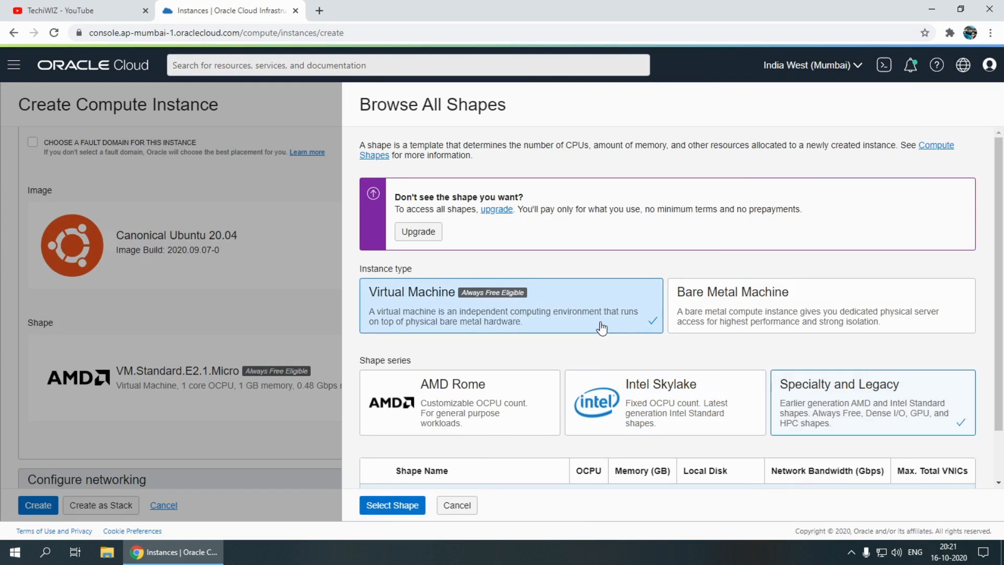
left_click(728, 294)
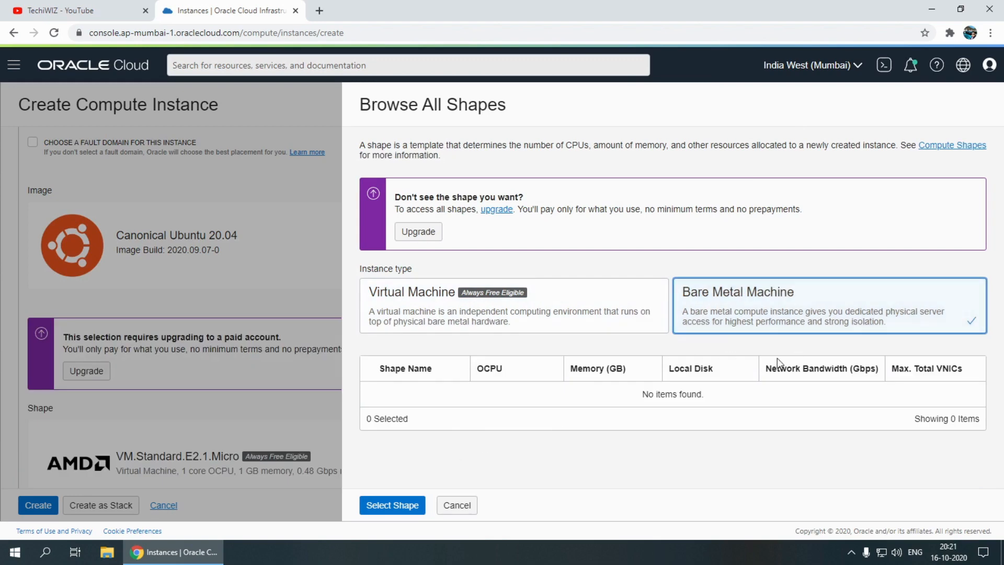
left_click(474, 317)
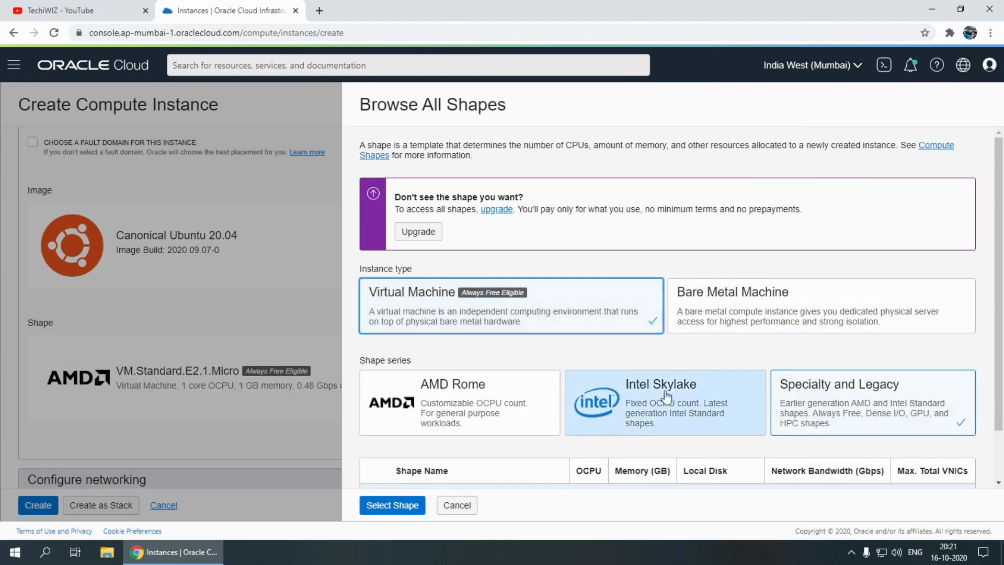
scroll(575, 384, "down", 1)
left_click(681, 322)
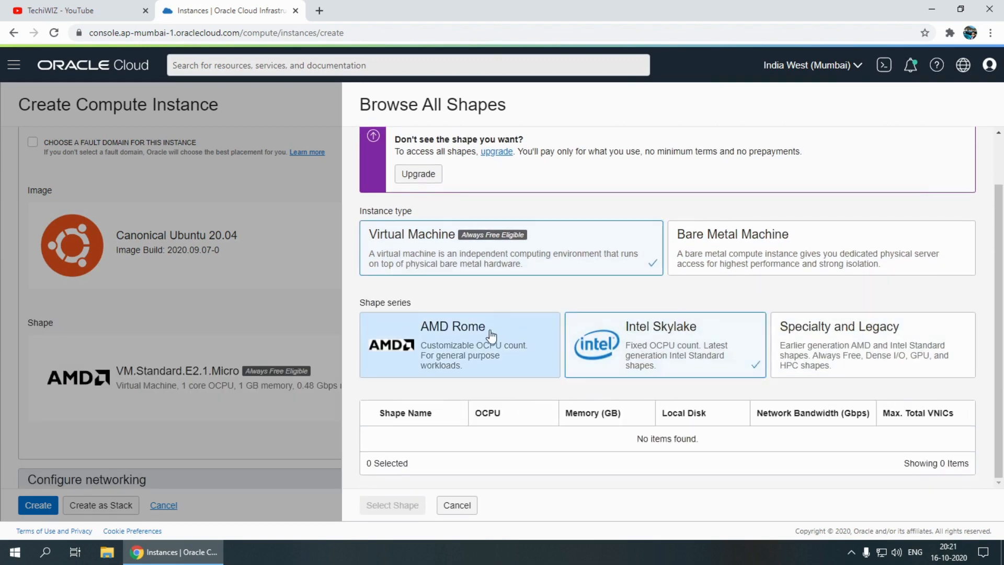
left_click(491, 337)
left_click(664, 334)
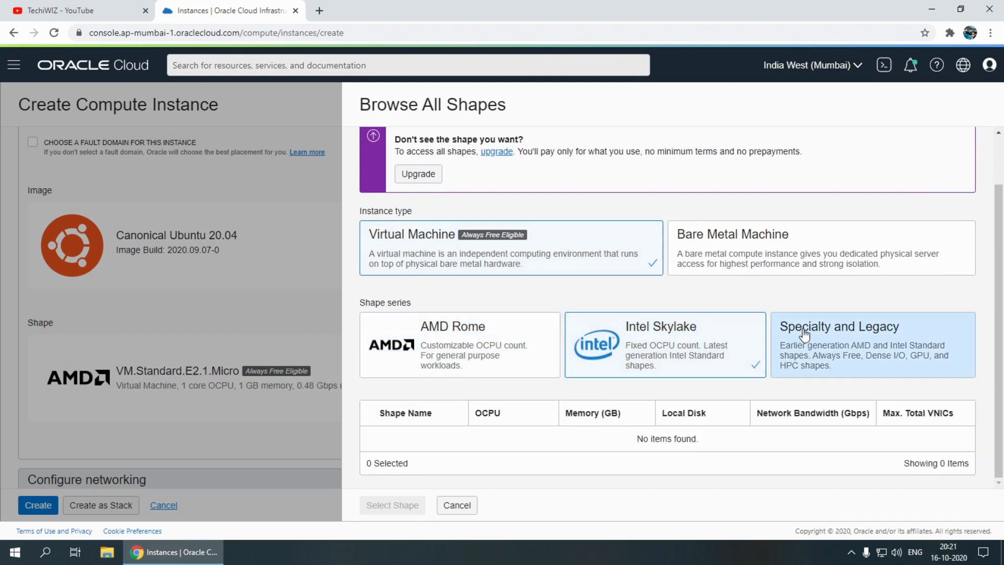
Select the VM.Standard.E2.1.Micro shape from the Specialty and Legacy series for the instance
left_click(834, 327)
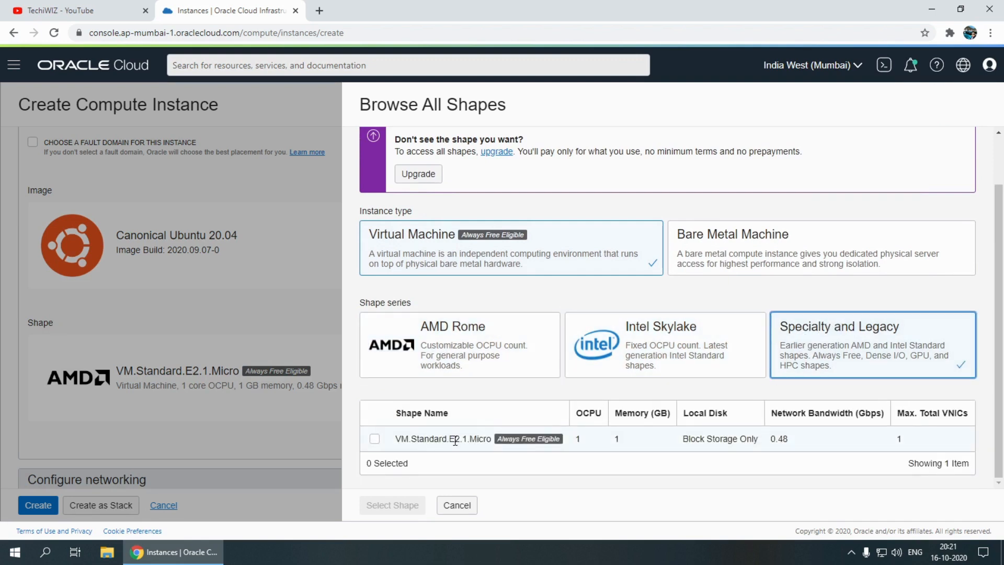
left_click_drag(455, 440, 500, 440)
left_click(579, 438)
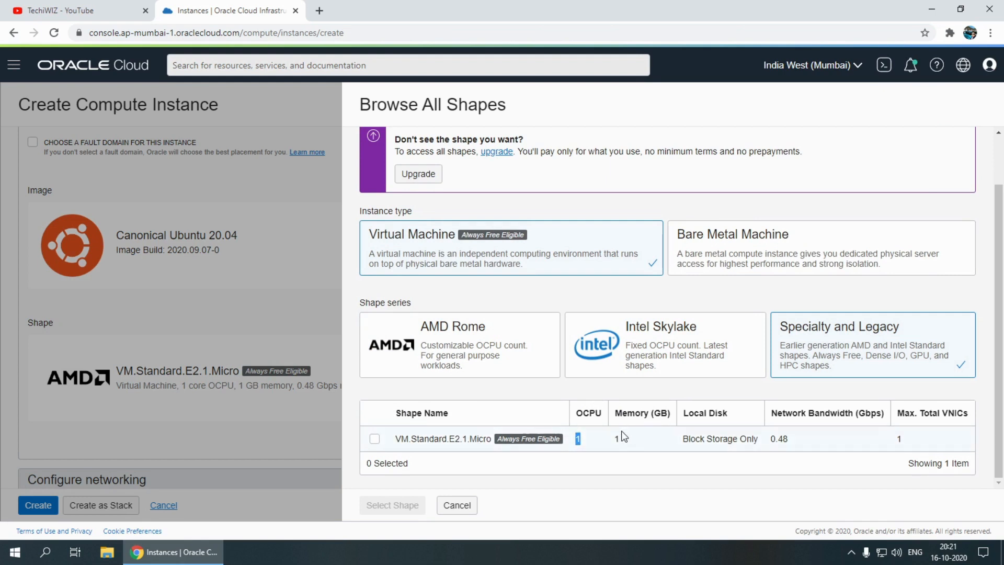
left_click(616, 443)
left_click_drag(843, 440, 771, 444)
left_click(375, 441)
left_click(418, 505)
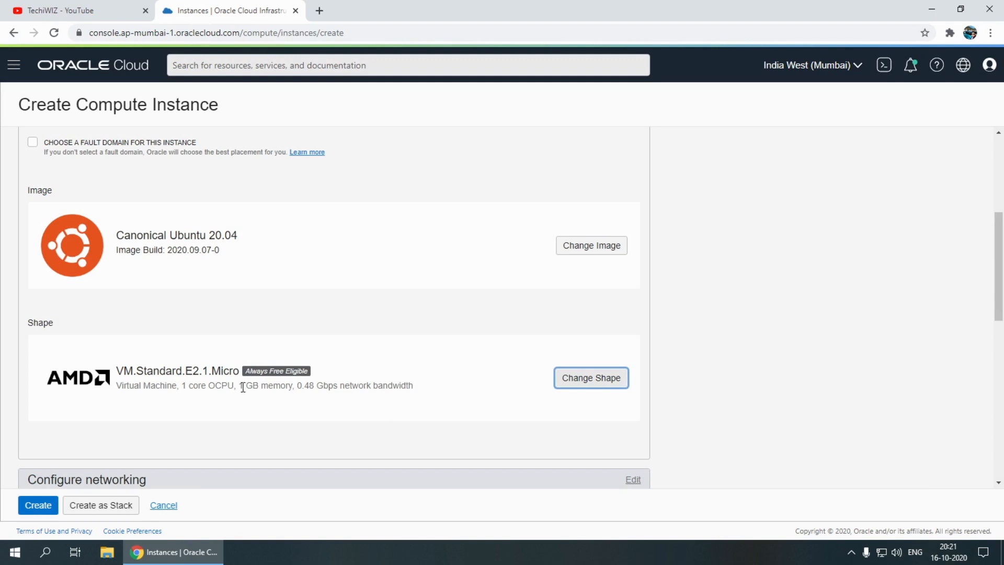
Check the shape summary and public IP assignment, and choose Paste Public Keys as the method for adding SSH keys
left_click_drag(242, 387, 373, 389)
scroll(369, 394, "down", 3)
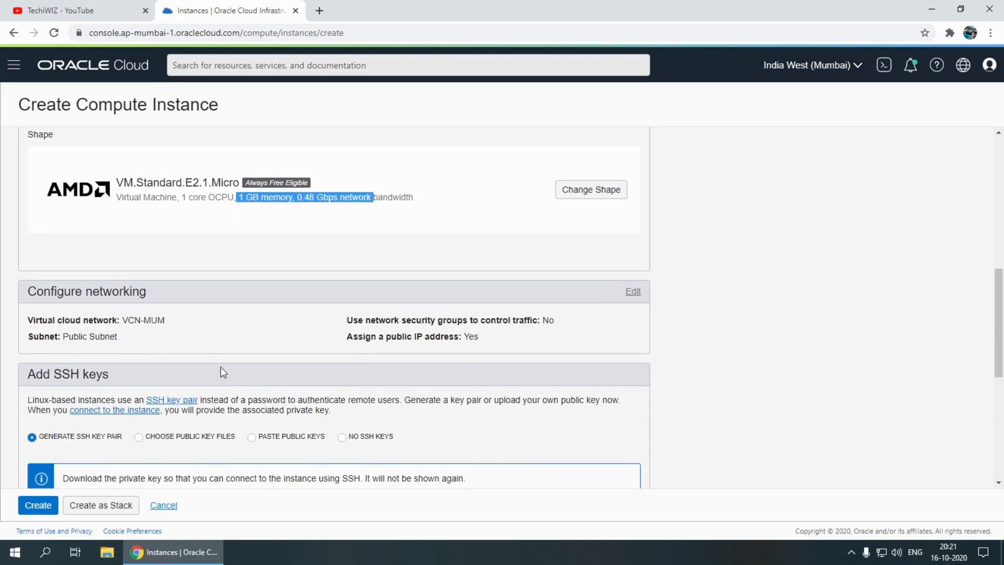
scroll(237, 323, "down", 2)
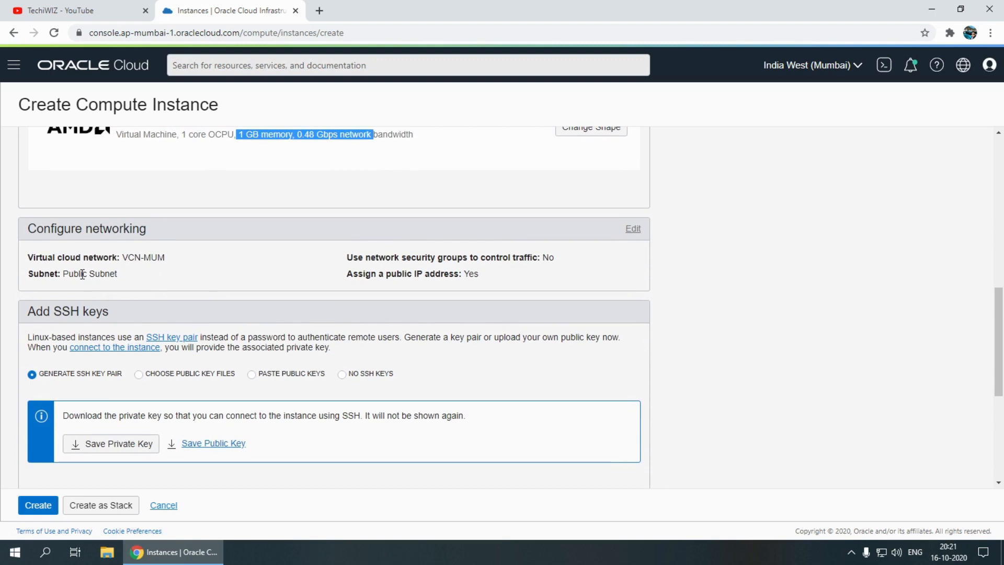
left_click_drag(347, 273, 461, 275)
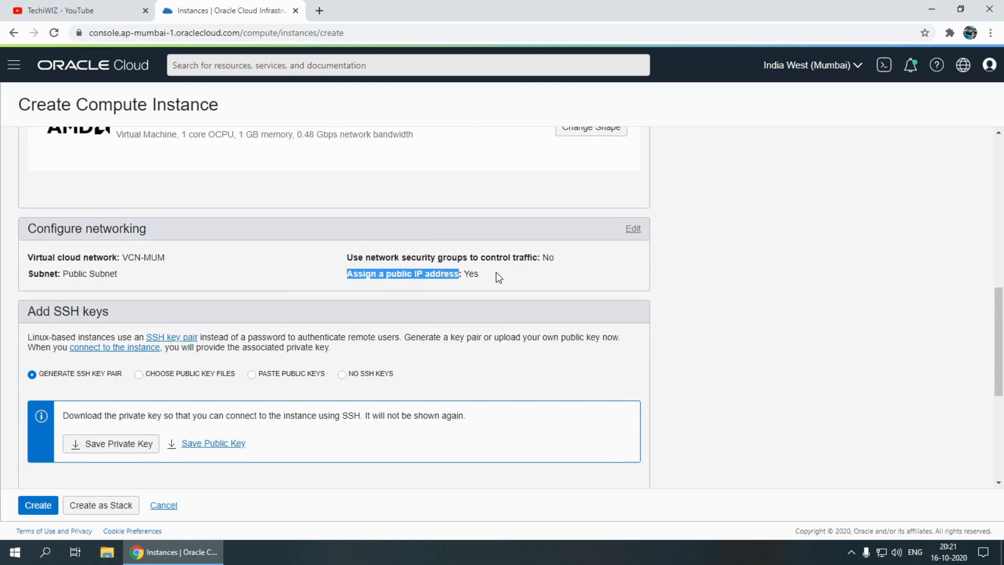
scroll(486, 282, "down", 2)
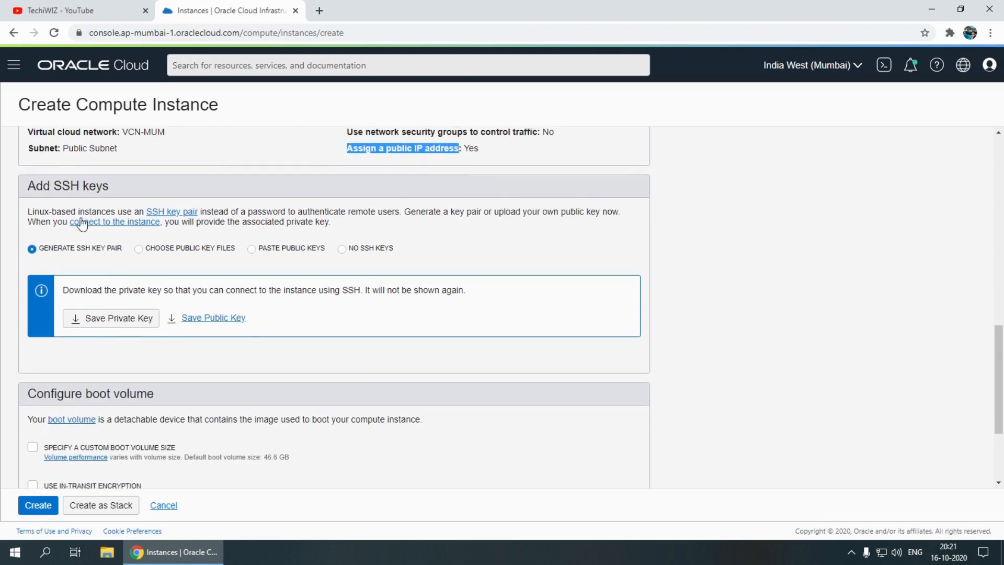
left_click_drag(29, 185, 152, 206)
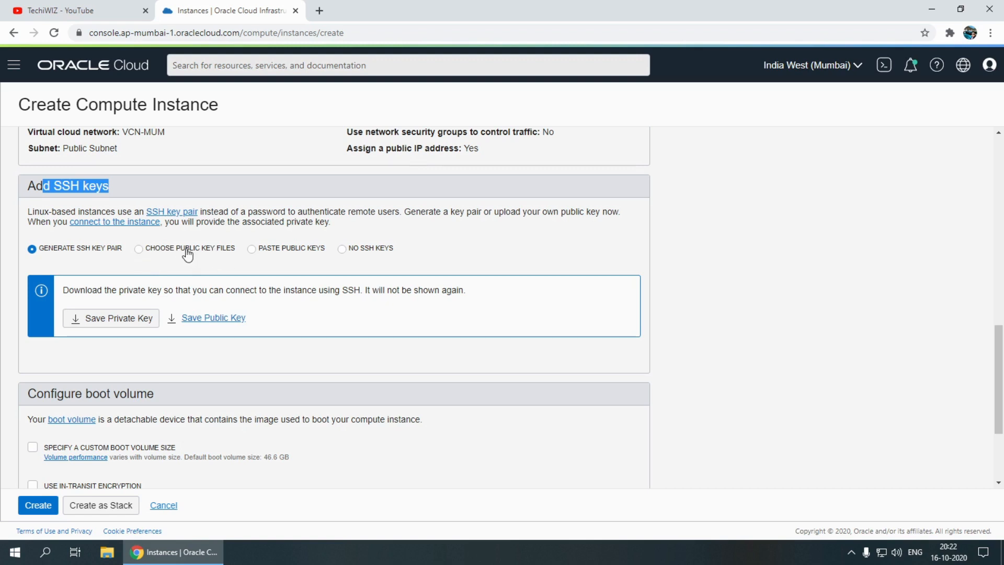
left_click(261, 251)
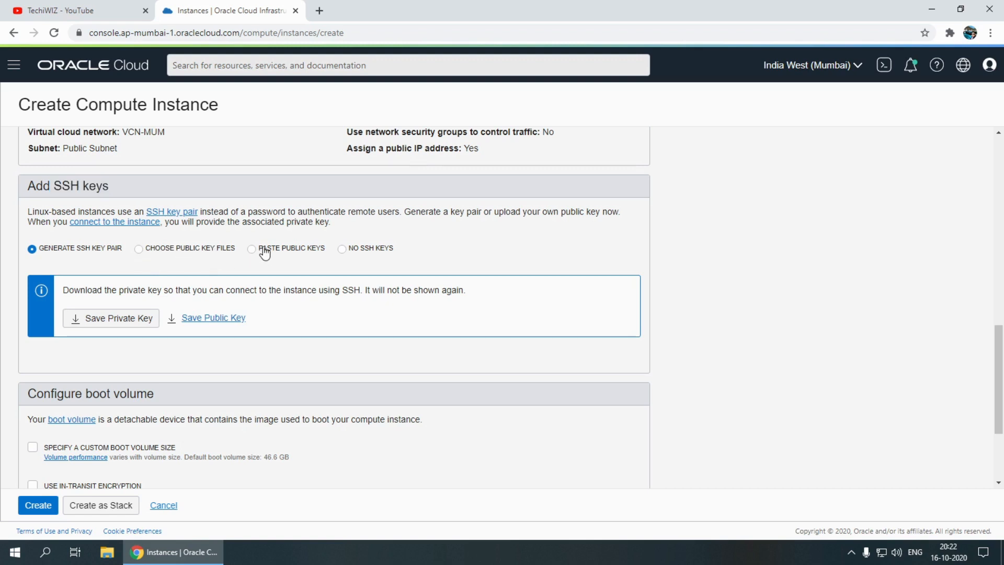
left_click(173, 253)
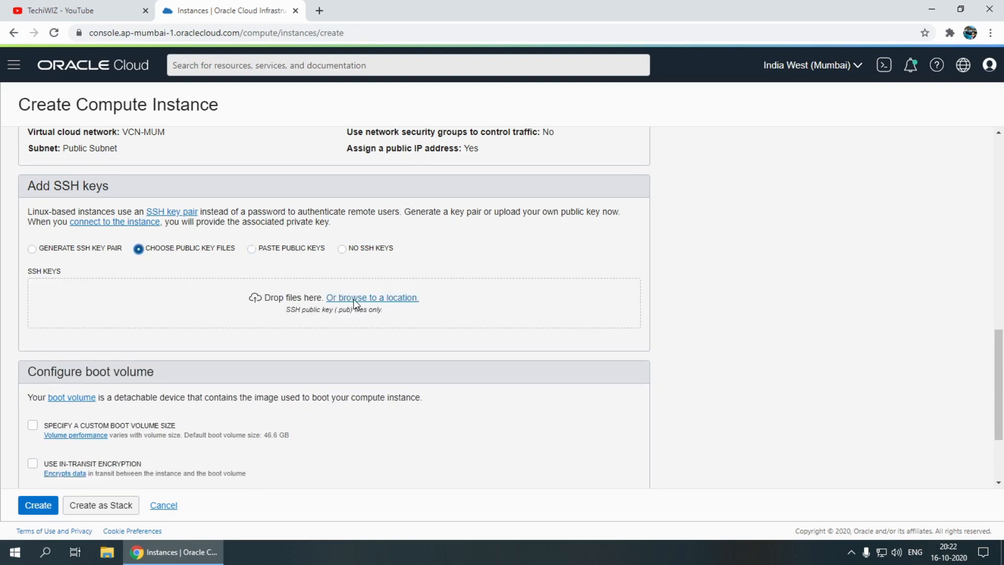
left_click(270, 255)
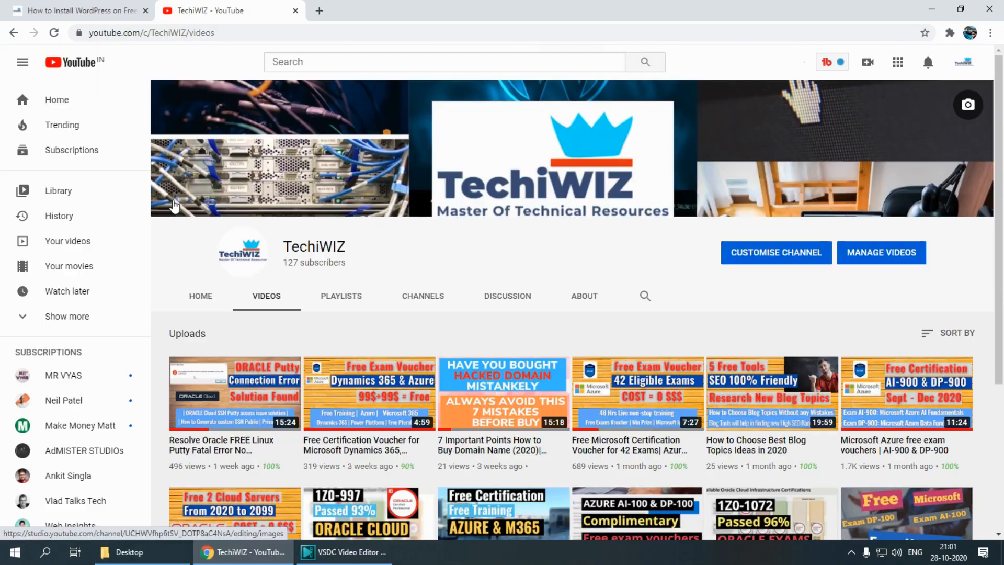
On YouTube, open the TechiWIZ video about the Oracle Putty fatal error and custom SSH keys, pause it and read its description
mouse_move(220, 408)
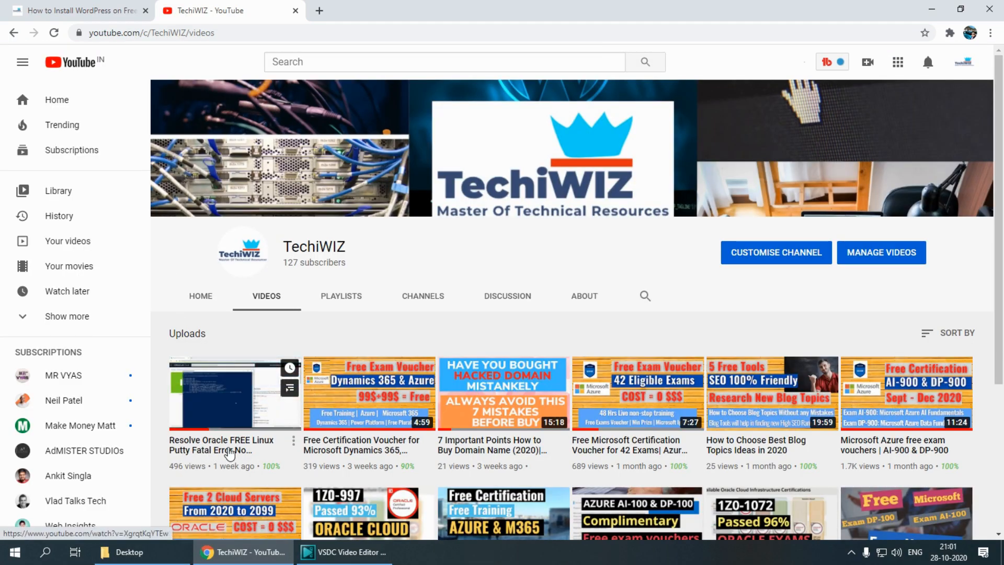
left_click(239, 449)
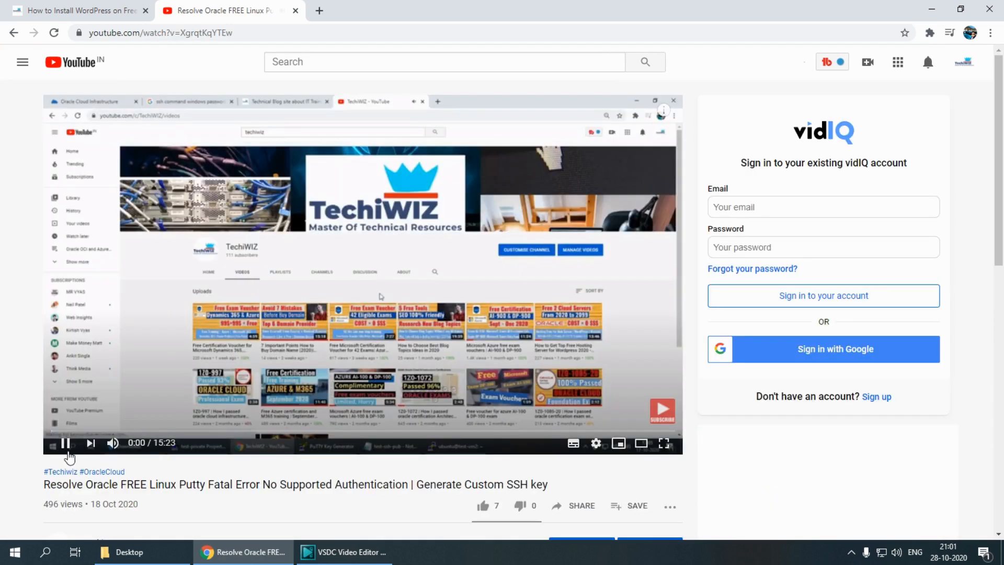
left_click(65, 444)
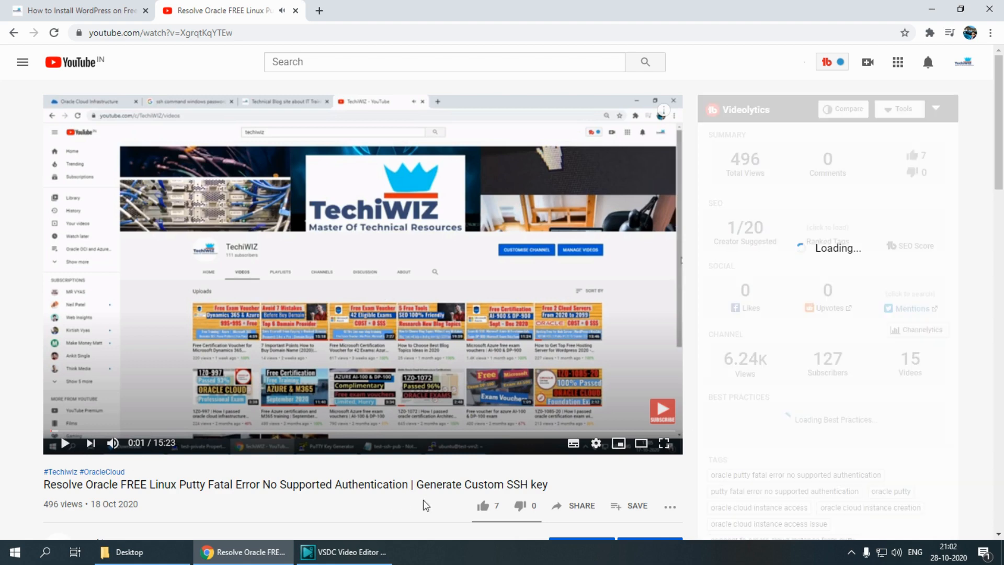
triple_click(315, 490)
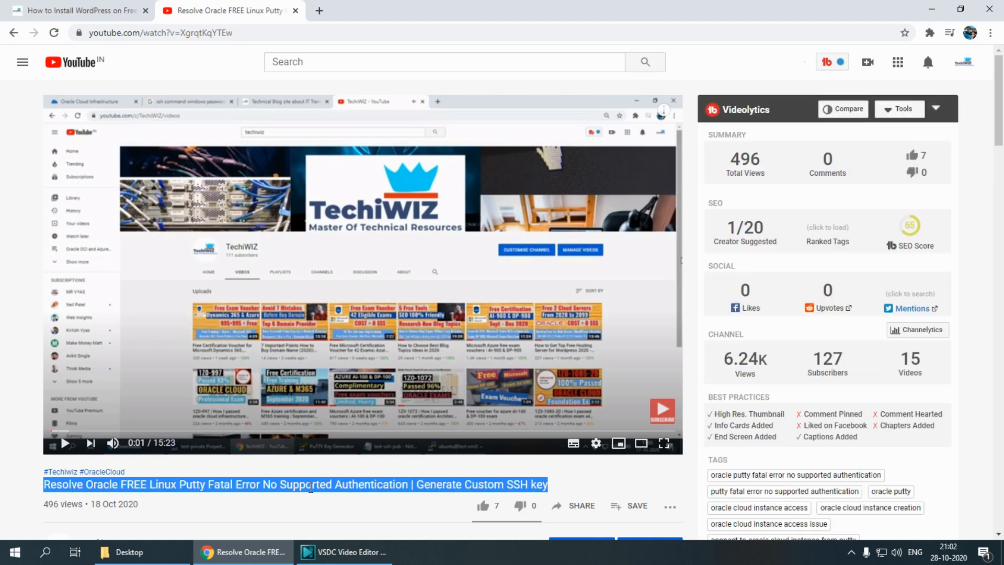
scroll(310, 484, "down", 3)
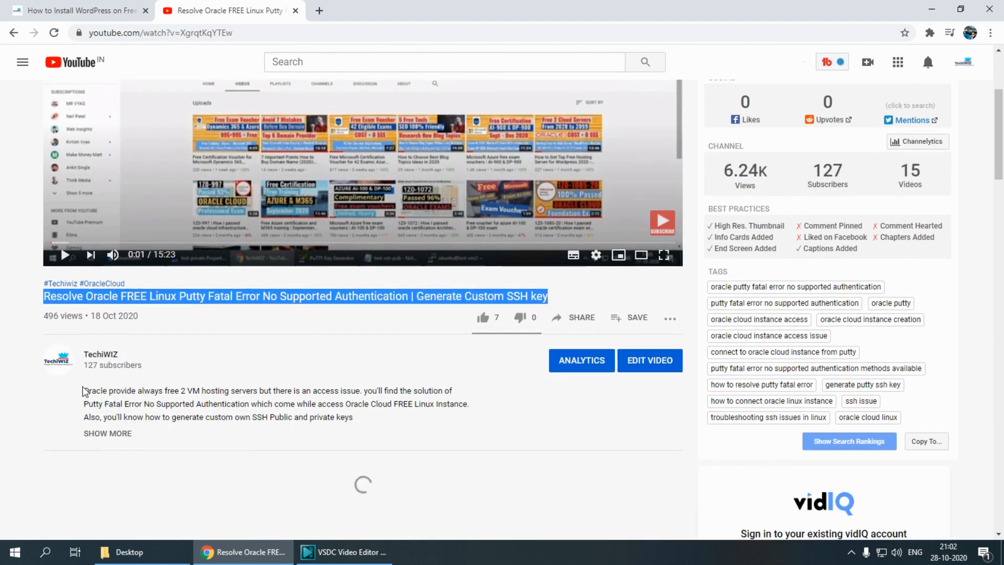
triple_click(99, 393)
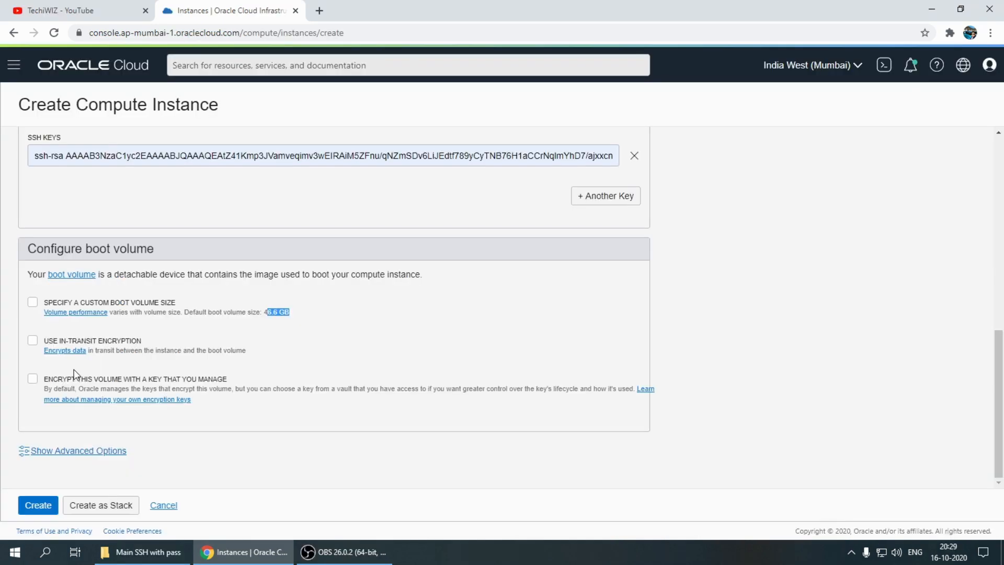
Expand the instance's advanced options and review the Management, Networking, Image and Placement settings
left_click(78, 451)
scroll(126, 397, "down", 5)
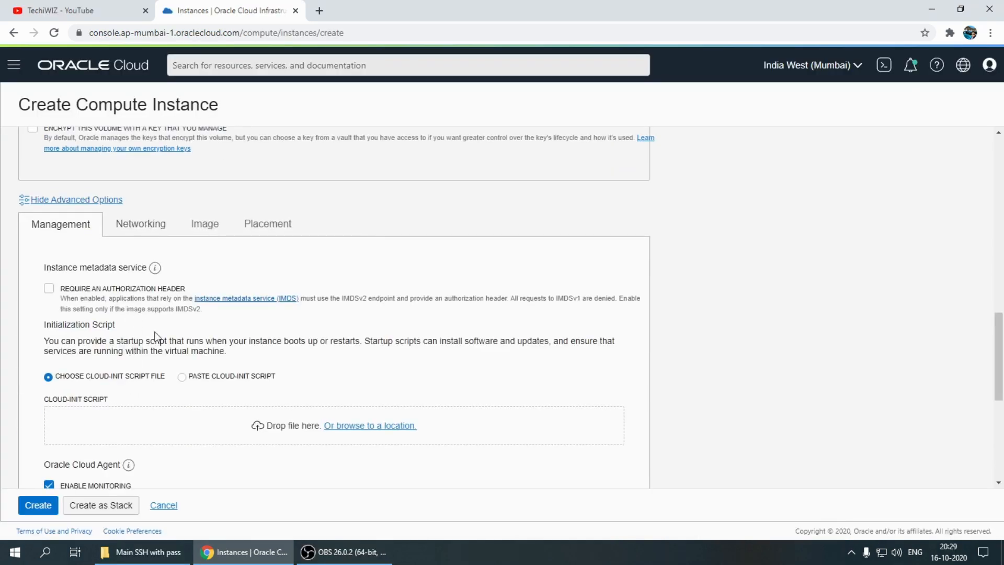
left_click(160, 224)
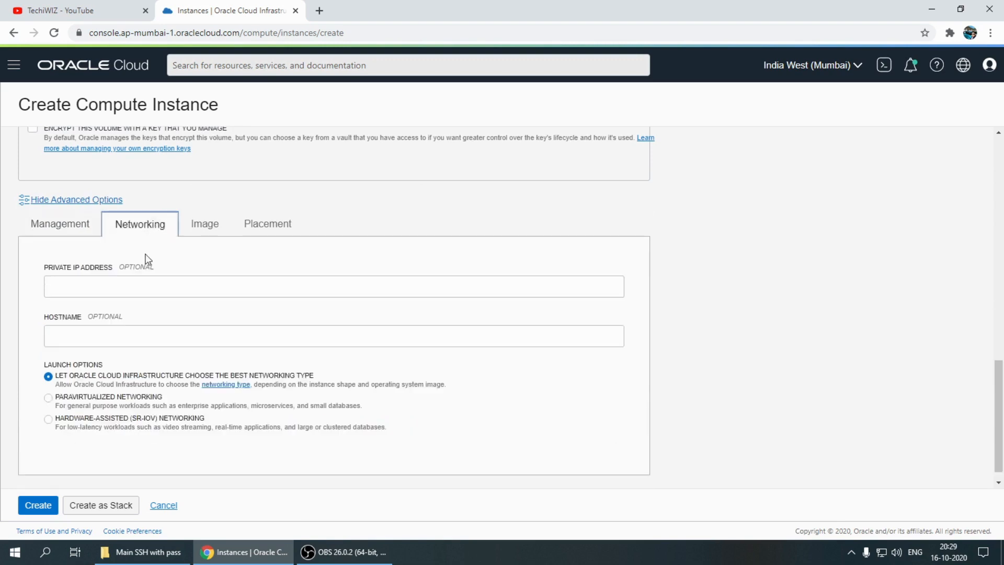
left_click(207, 228)
left_click(260, 339)
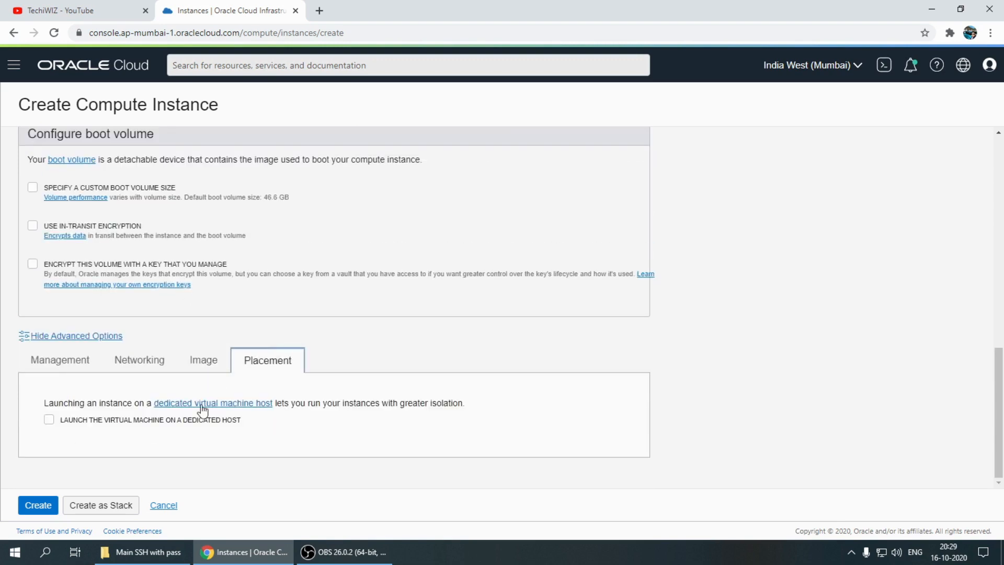
Review the Management options, including monitoring and tagging, and create the compute instance
left_click(73, 366)
scroll(116, 349, "down", 10)
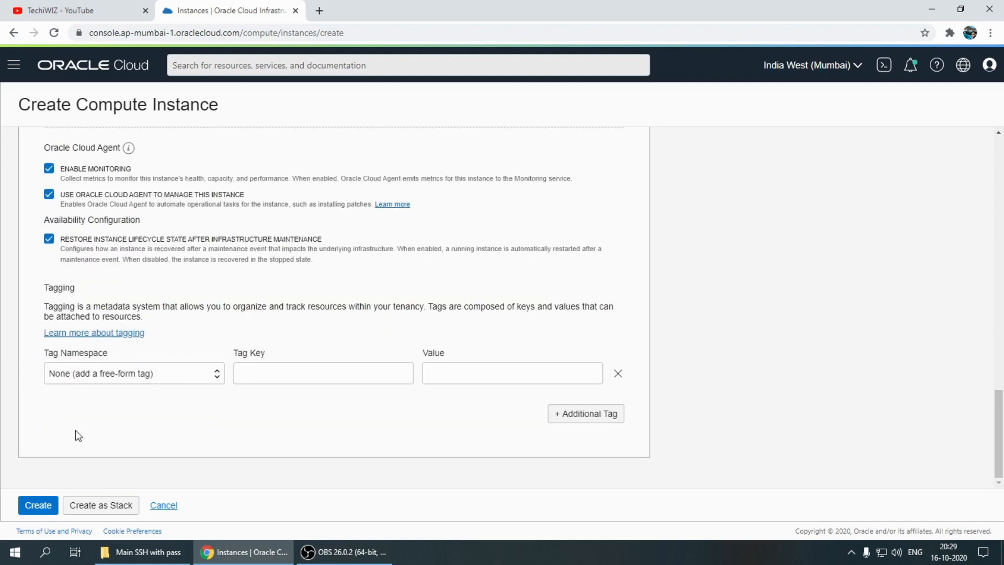
left_click(38, 505)
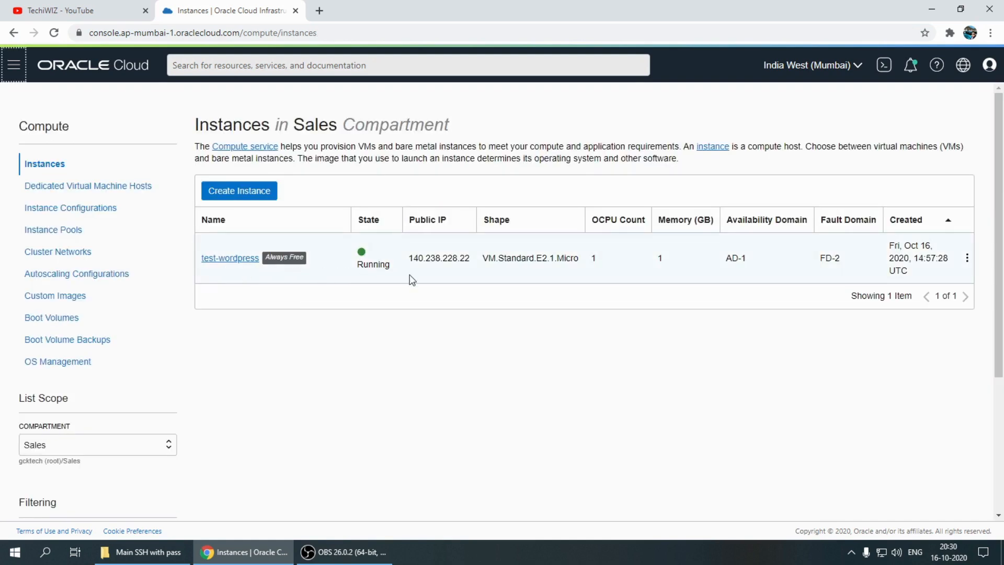
Select the test-wordpress instance's public IP address and search Windows for PuTTY
left_click_drag(409, 257, 472, 262)
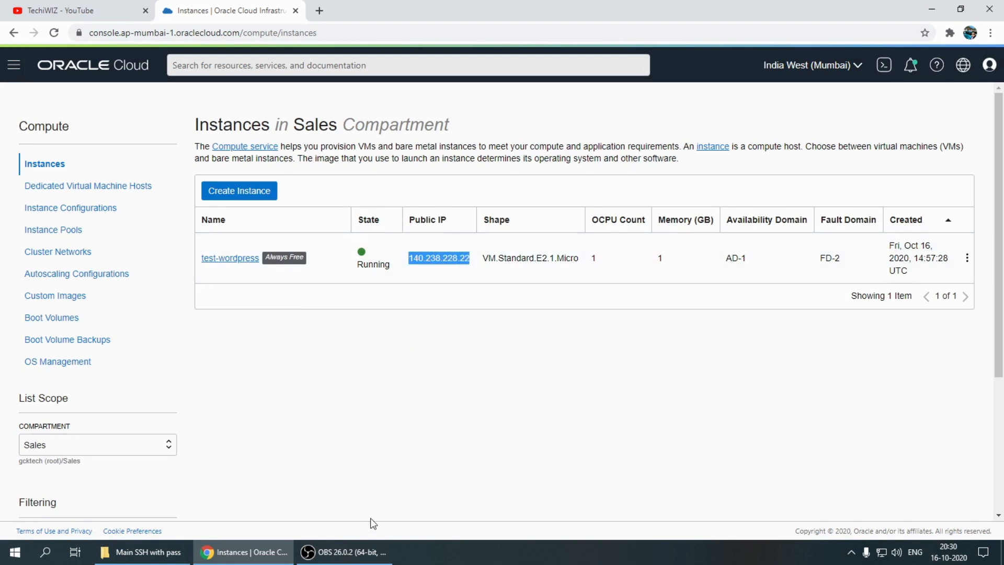
left_click(17, 556)
type("putt")
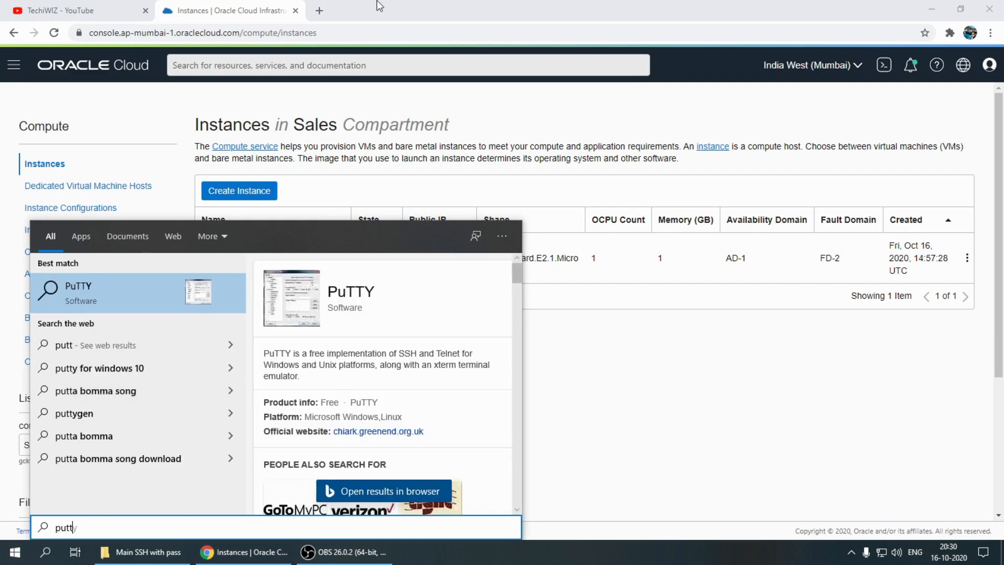
Search the web for "putty" in a new browser tab and open the latest-release download page through putty.org
left_click(319, 10)
type("putty")
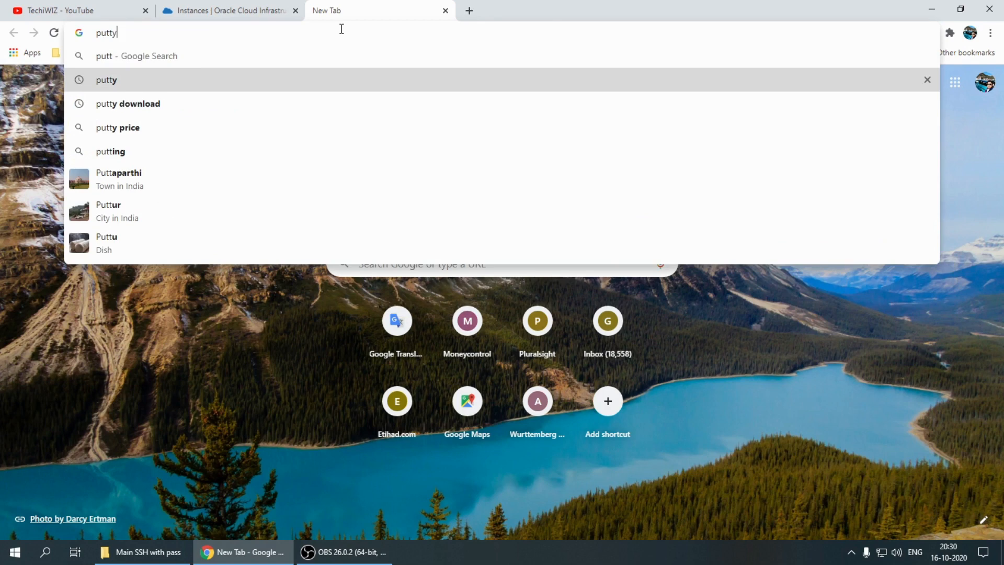
key("Return")
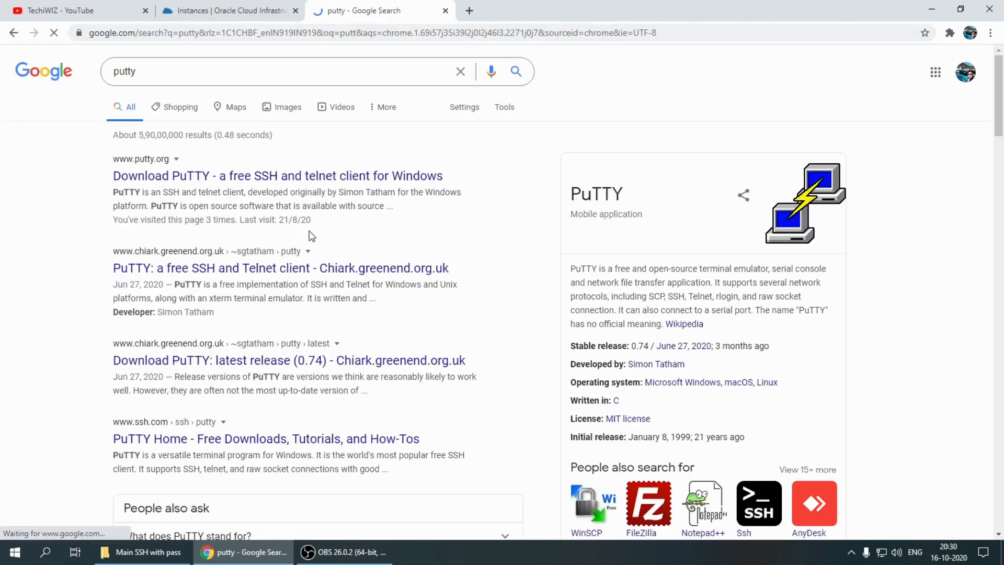
left_click(159, 175)
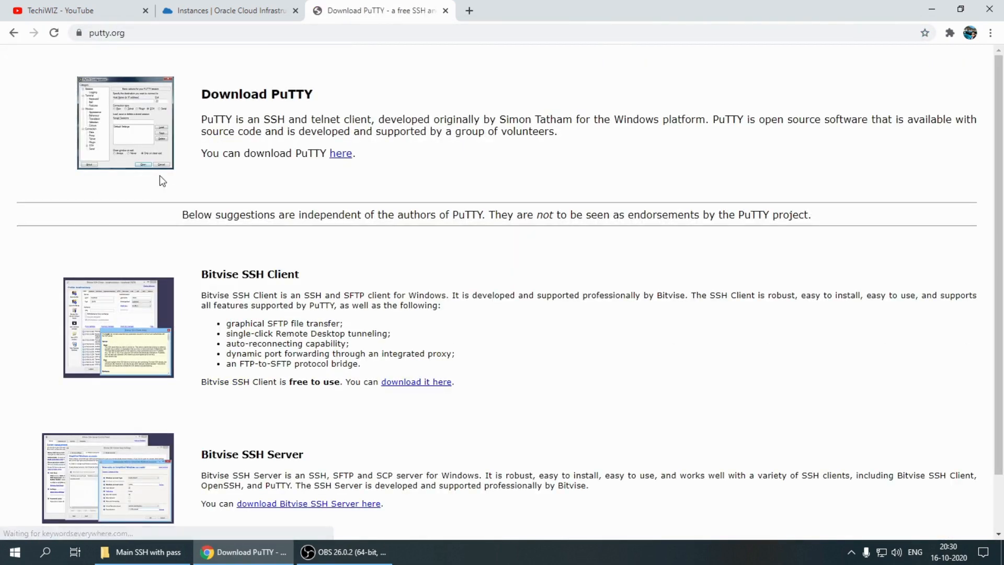
left_click(339, 153)
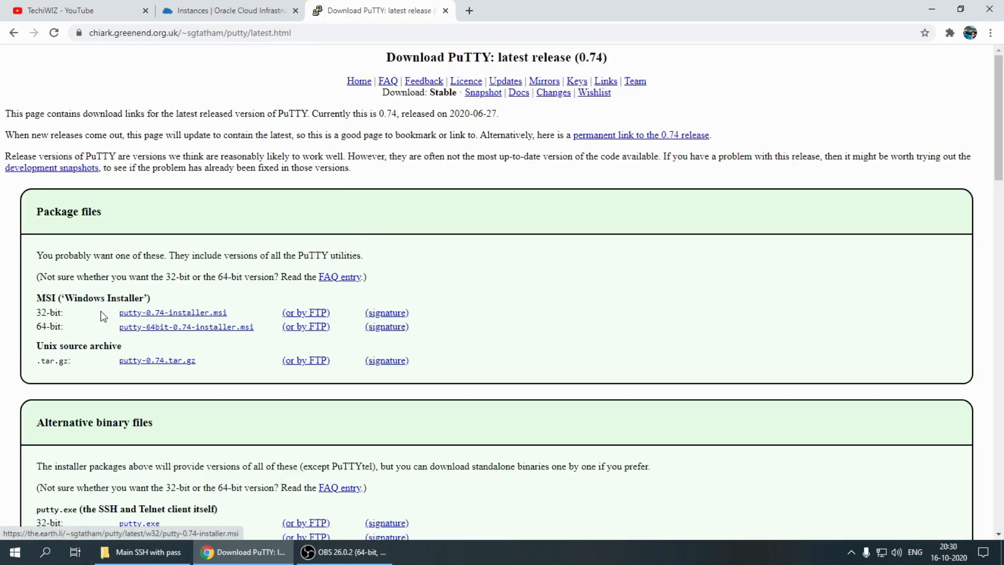
Download the 64-bit Windows installer putty-64bit-0.74-installer.msi and close the download page
left_click_drag(37, 313, 75, 324)
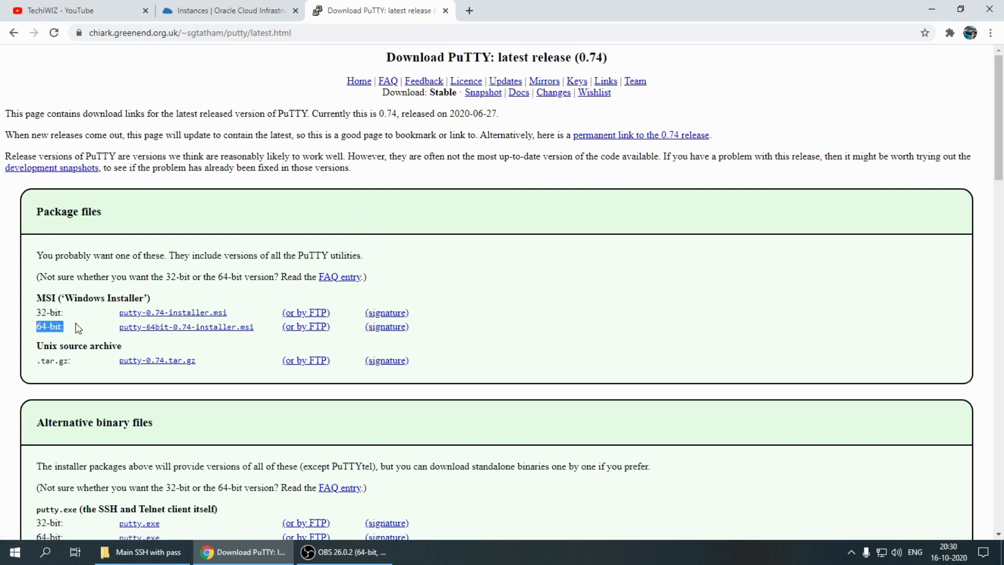
left_click(200, 327)
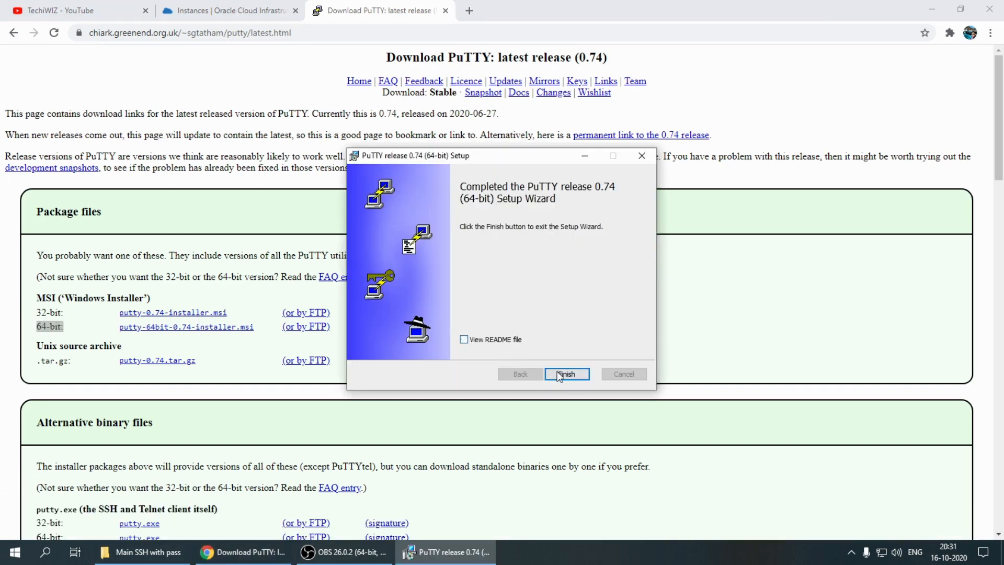
left_click(566, 374)
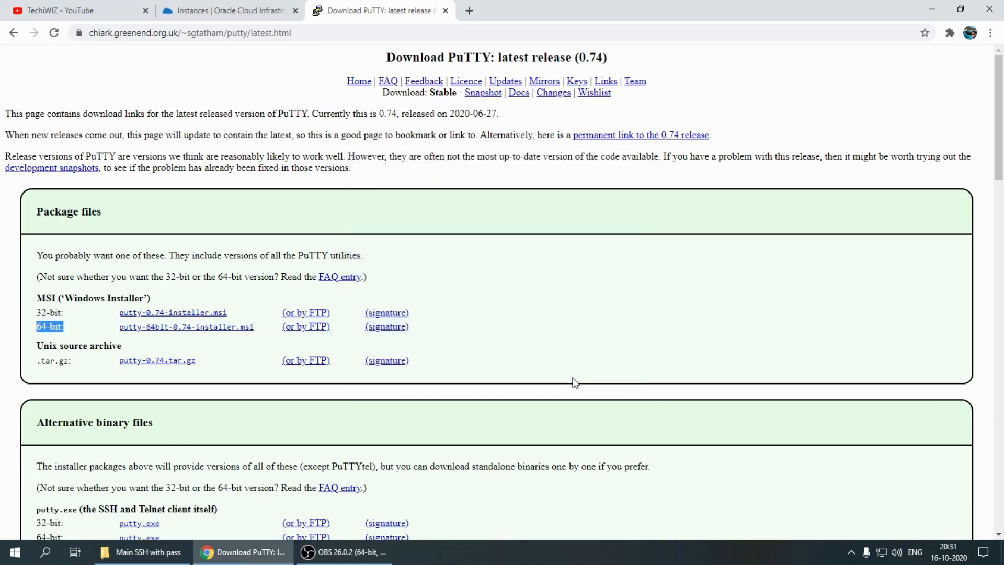
left_click(445, 11)
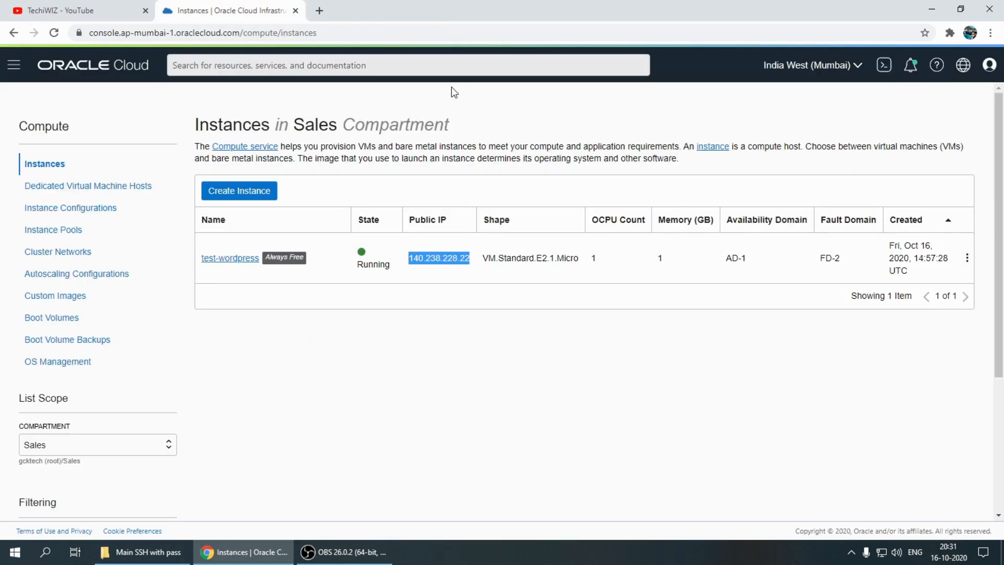
Copy the test-wordpress instance's public IP address from the instance list and launch PuTTY
left_click(464, 321)
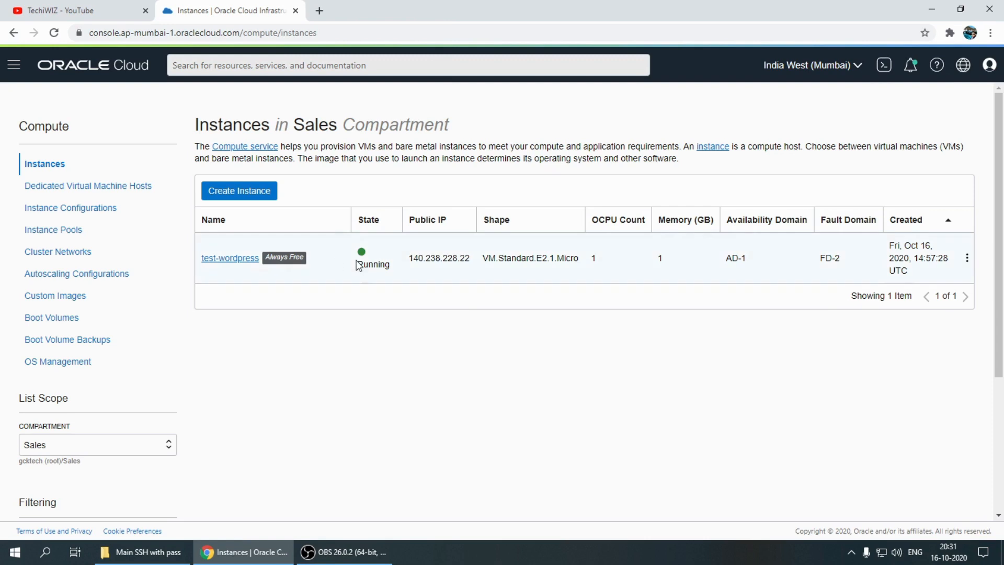
double_click(419, 257)
left_click(14, 552)
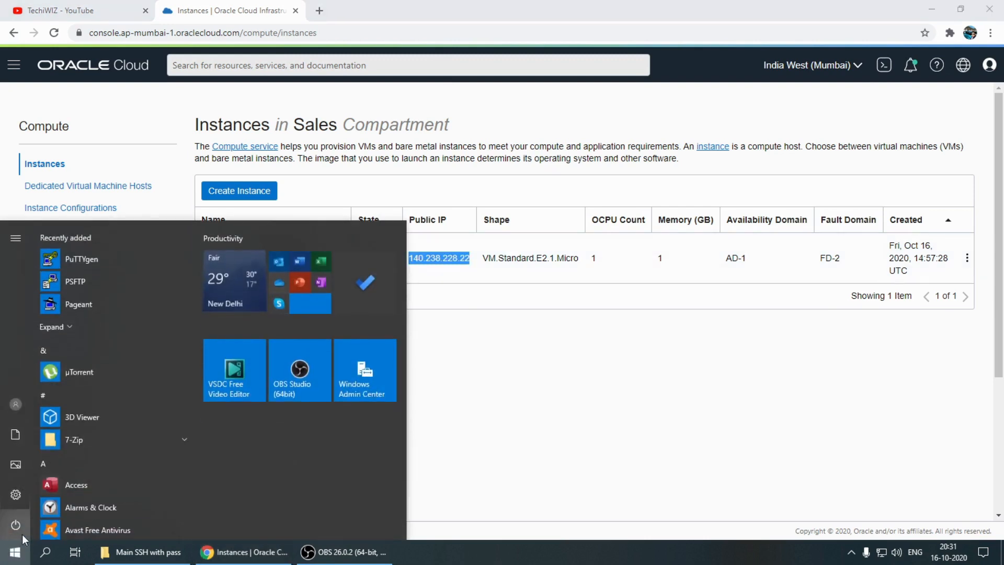
type("pu")
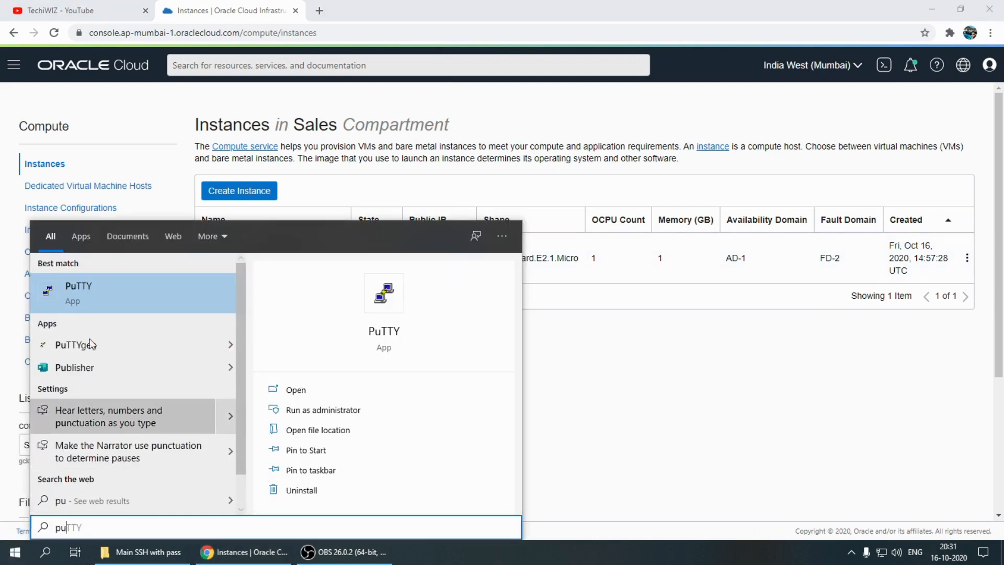
left_click(105, 301)
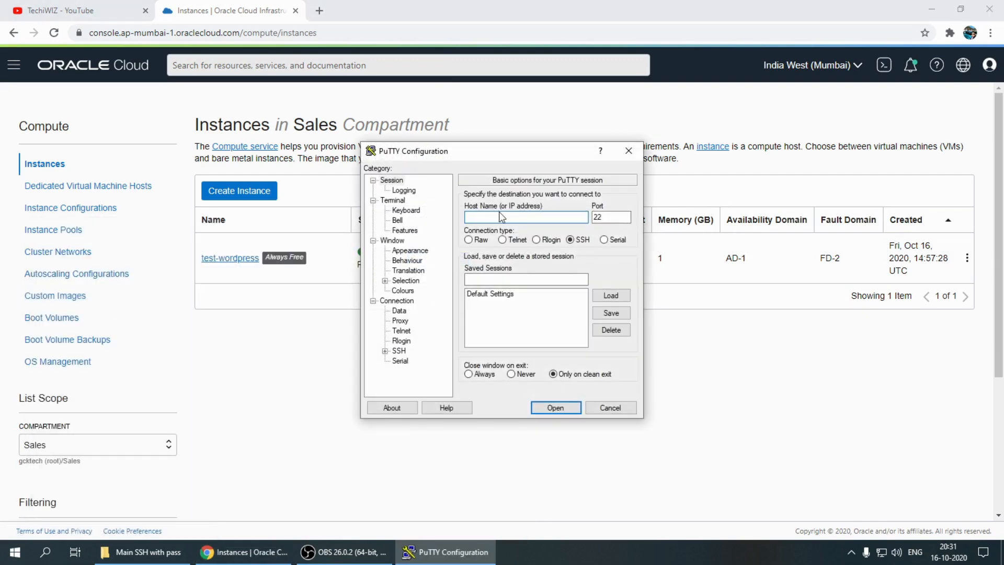
In the Oracle Cloud console, open the test-wordpress instance details and check its public IP address and login username
left_click(243, 259)
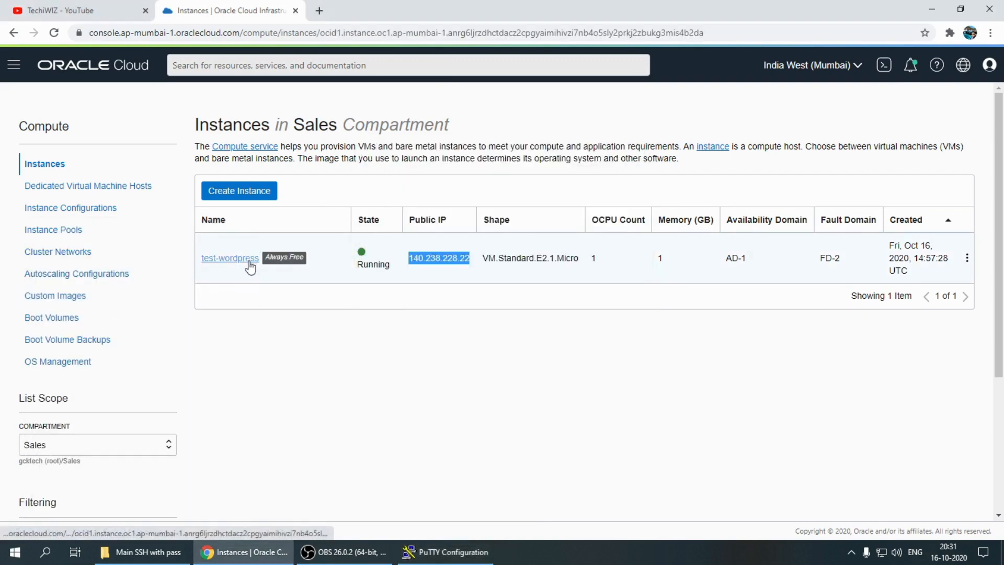
double_click(645, 319)
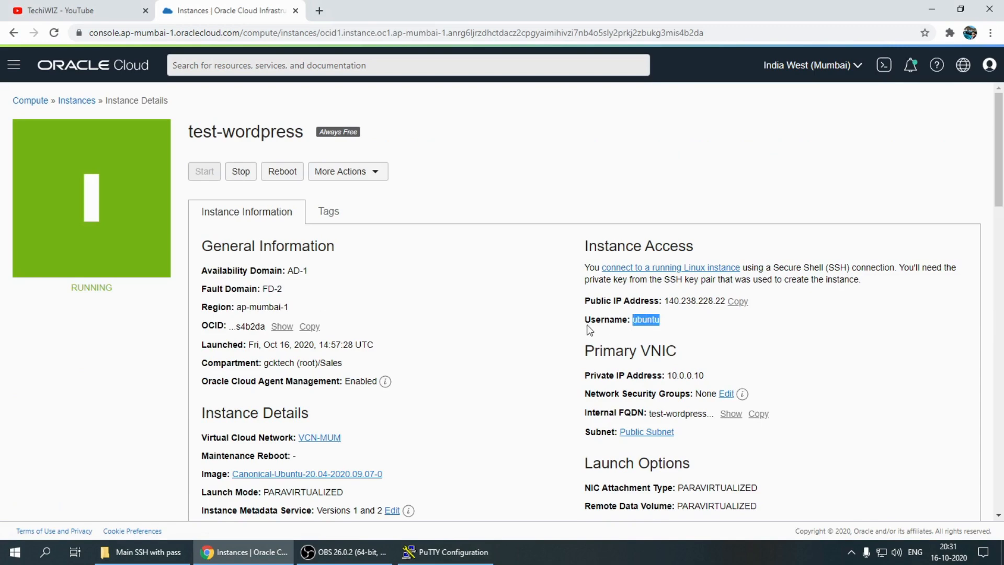
left_click(645, 318)
double_click(645, 320)
double_click(682, 301)
key("ctrl+c")
double_click(646, 318)
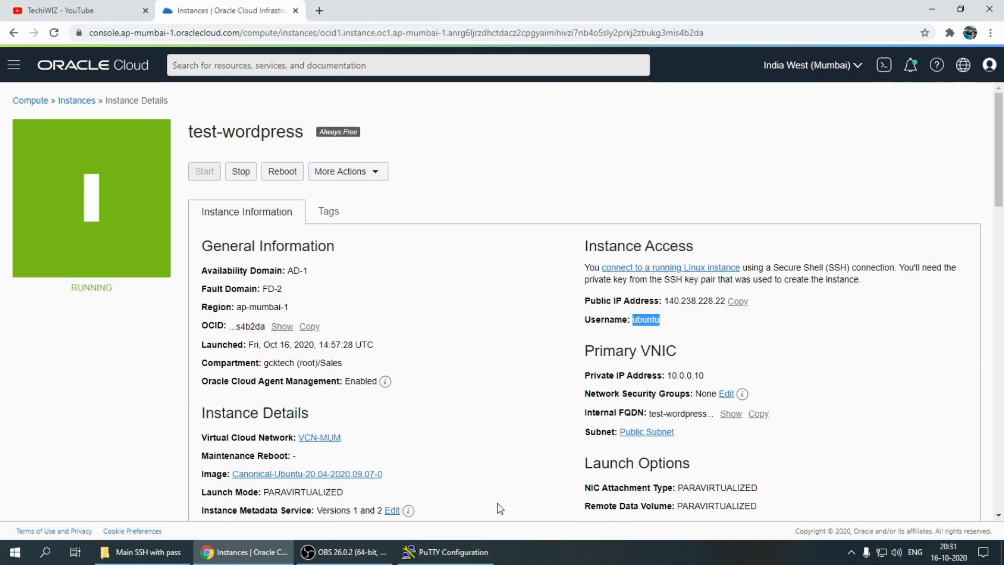
left_click(445, 552)
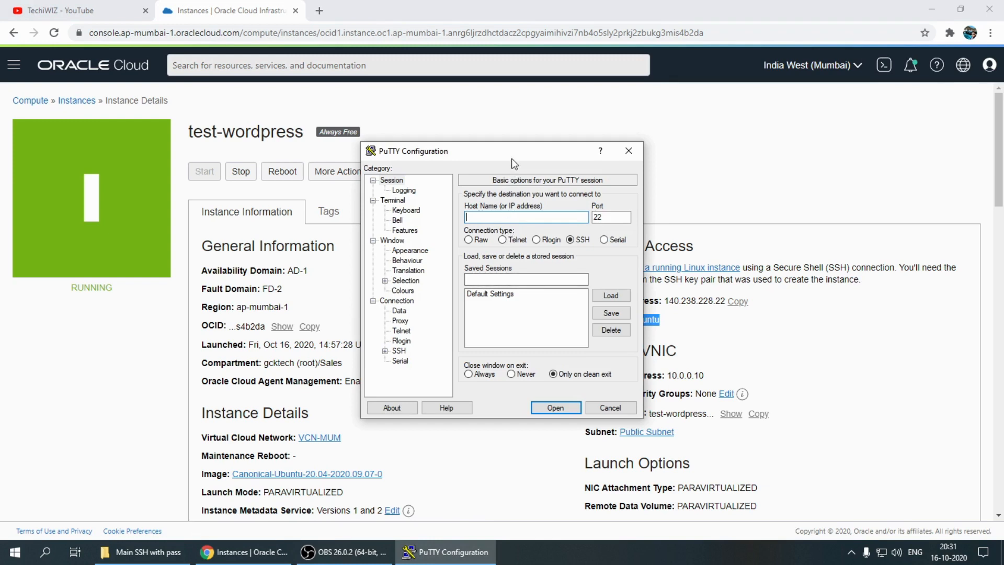
left_click_drag(511, 159, 411, 157)
key("ctrl+v")
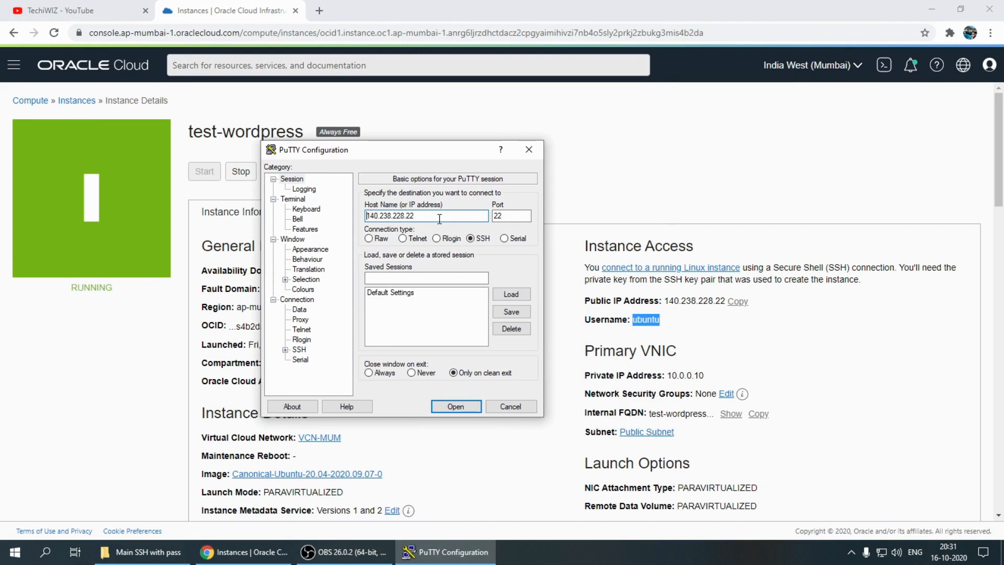
type("ubuntu@")
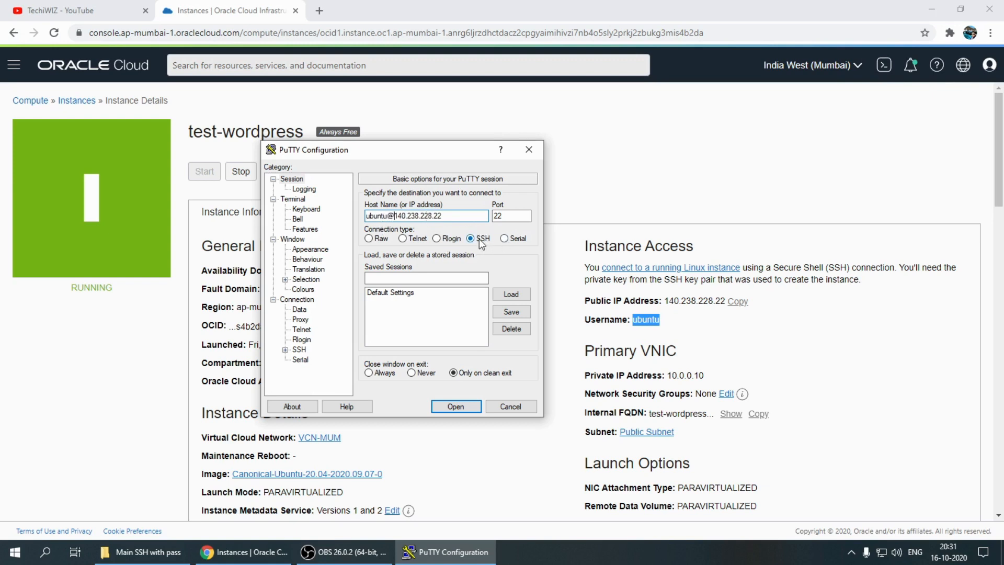
Expand the SSH category under Connection and open its Auth settings at the private key file field
left_click(286, 349)
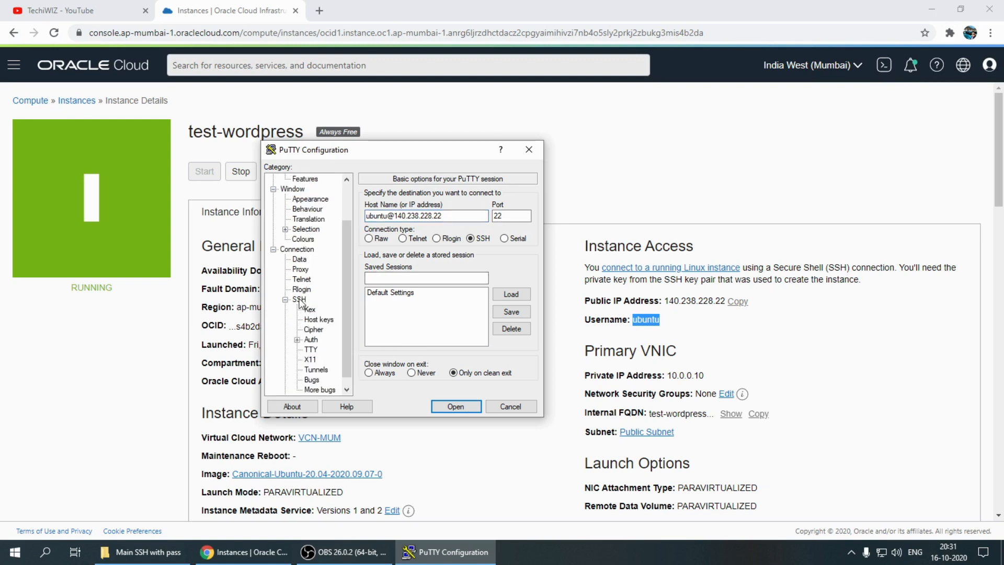
left_click_drag(347, 228, 318, 170)
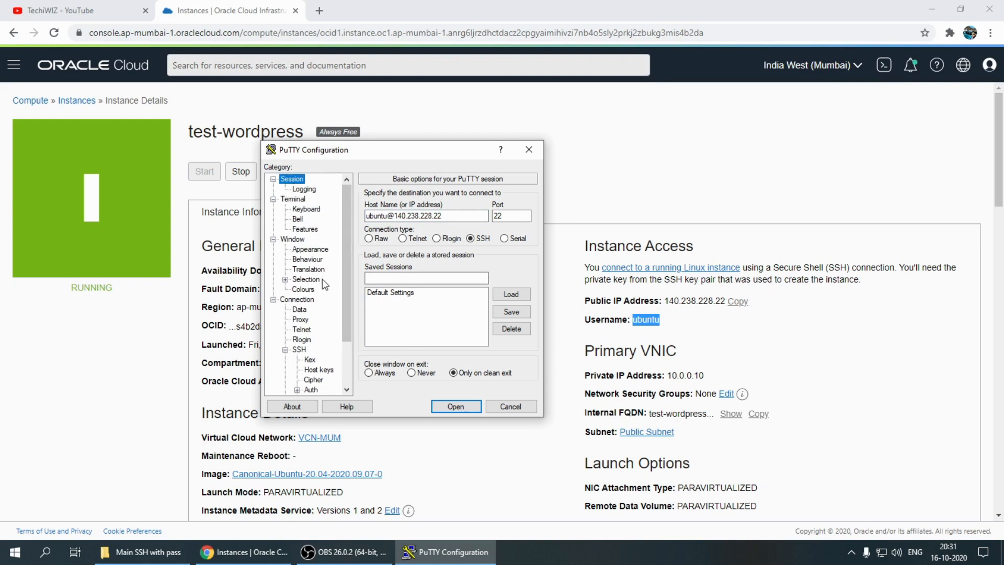
left_click_drag(340, 222, 342, 300)
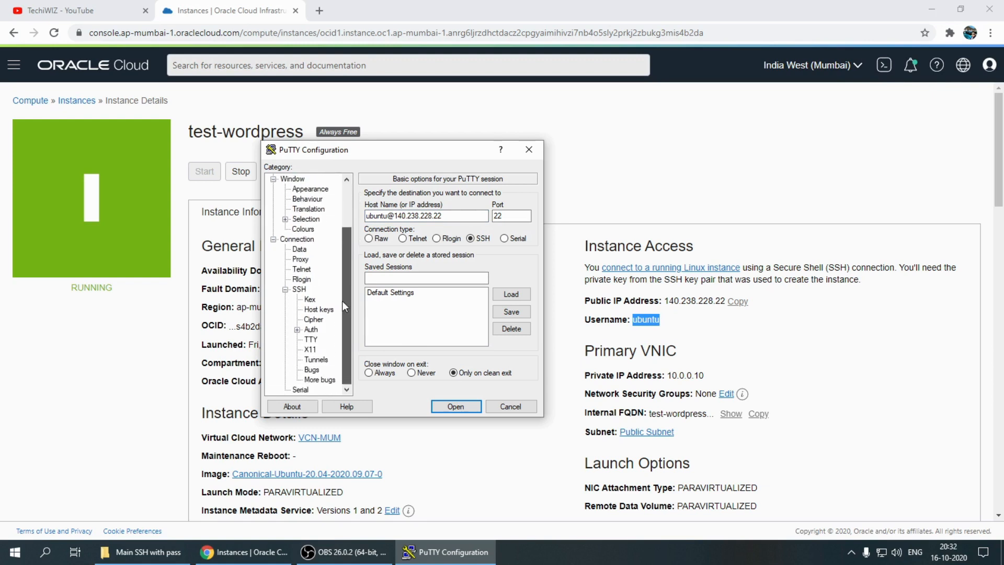
left_click(299, 289)
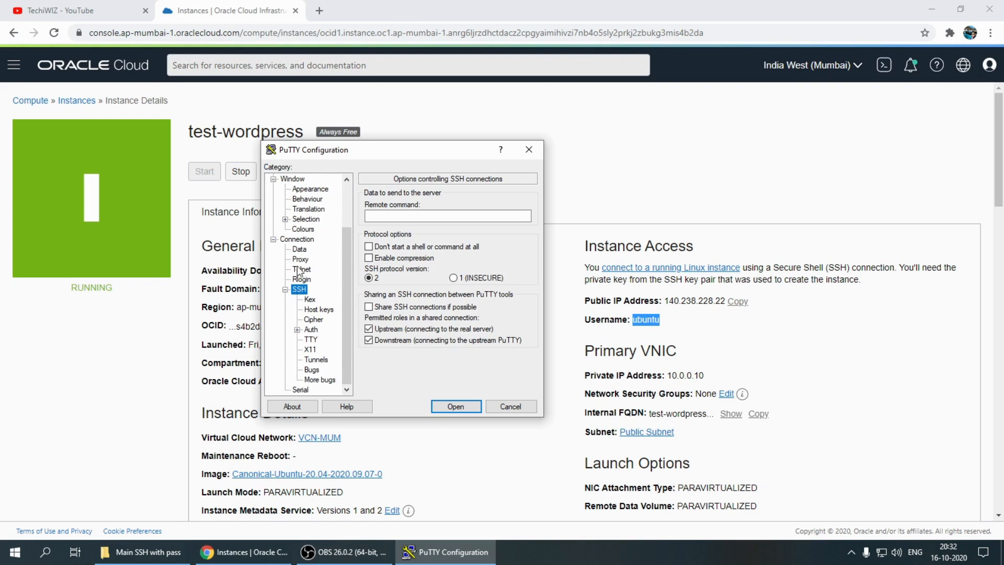
left_click(310, 329)
left_click(297, 239)
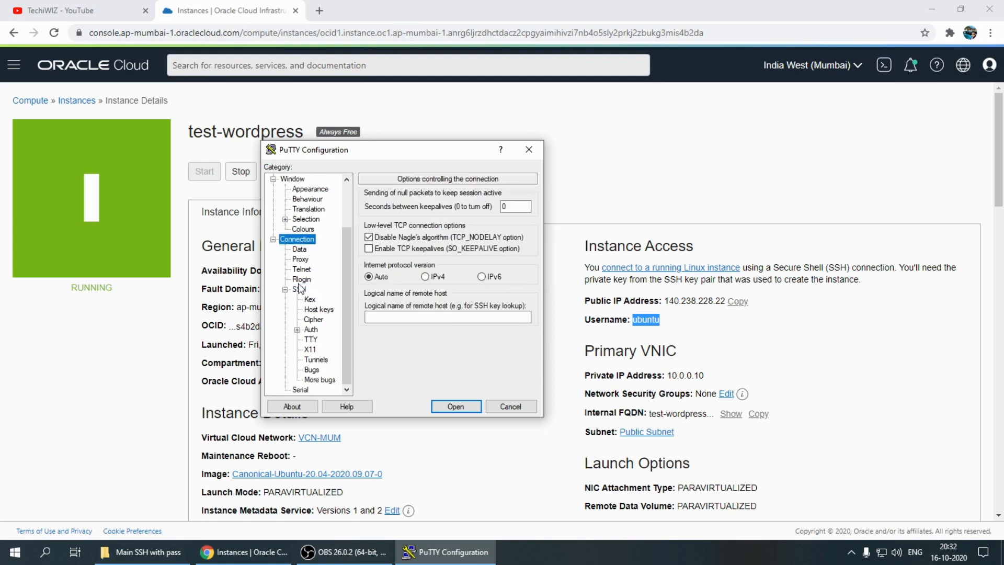
left_click(299, 289)
left_click(311, 330)
left_click(394, 322)
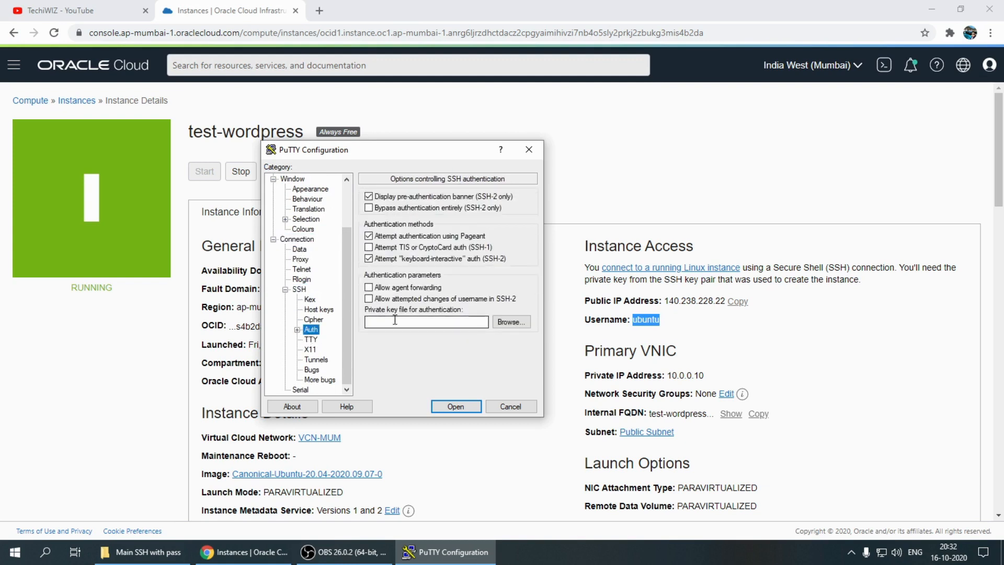
Load Keywithpass2 from the Main SSH with pass folder in Downloads\OneDrive_2020-10-16 as the private key file for authentication
left_click(511, 321)
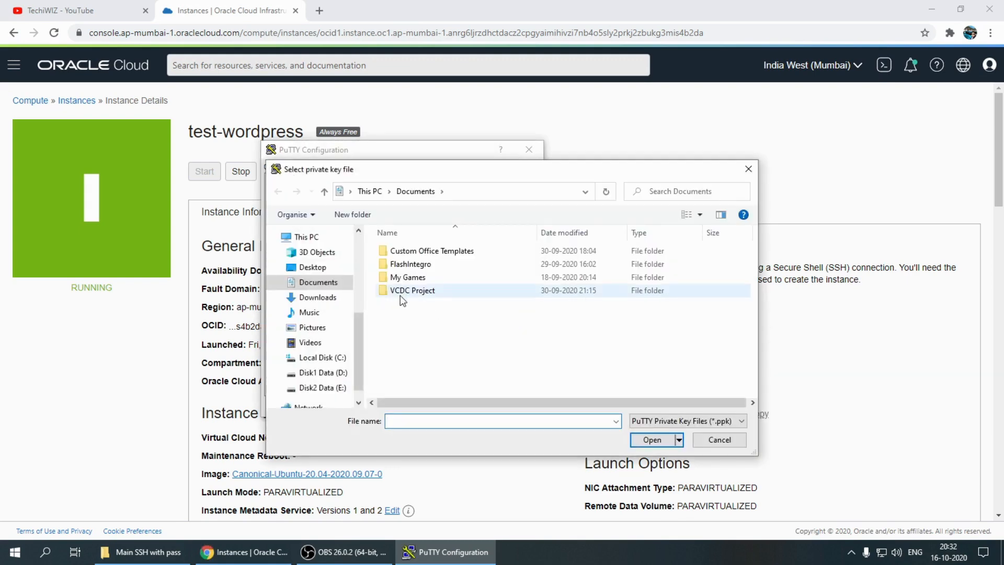
left_click(320, 296)
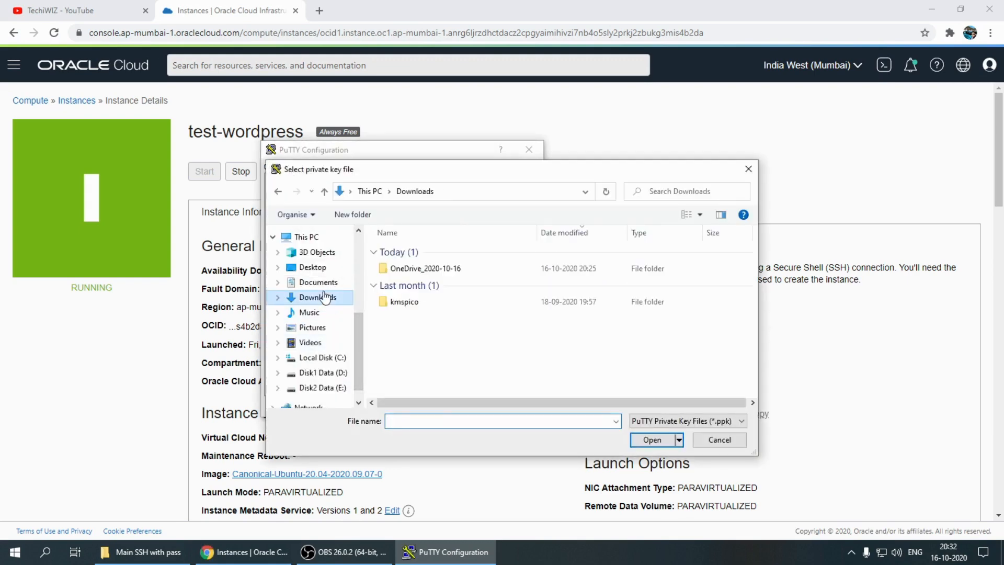
double_click(410, 269)
double_click(416, 251)
left_click(421, 256)
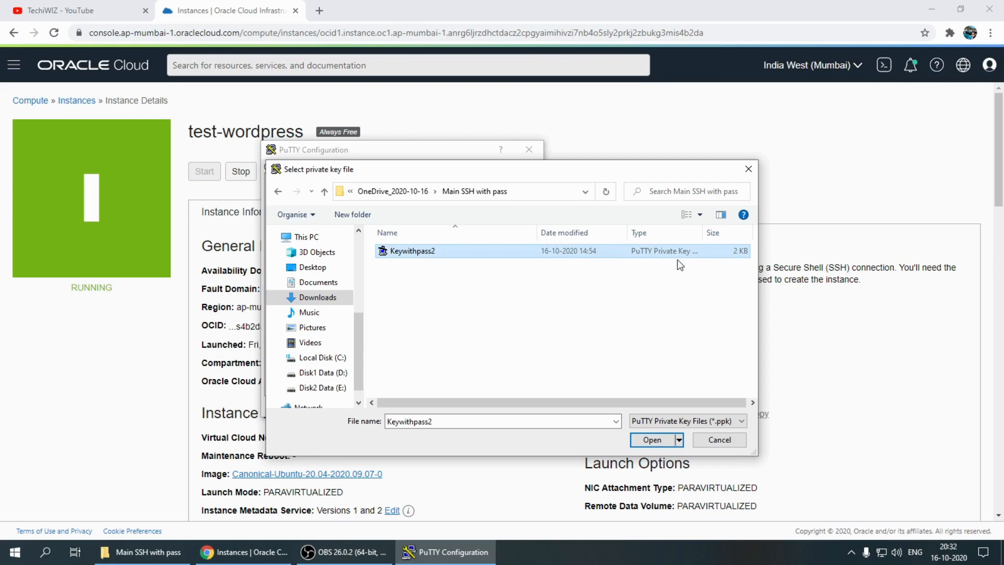
left_click(659, 434)
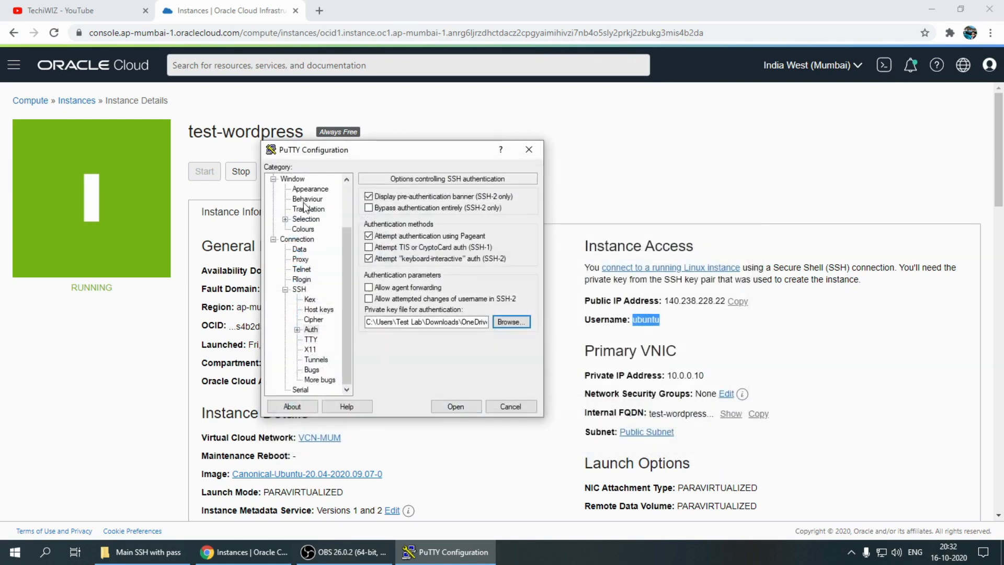
Return to the basic session options and save the current configuration as a stored session named wordpress-test
left_click_drag(346, 306, 347, 263)
left_click(291, 178)
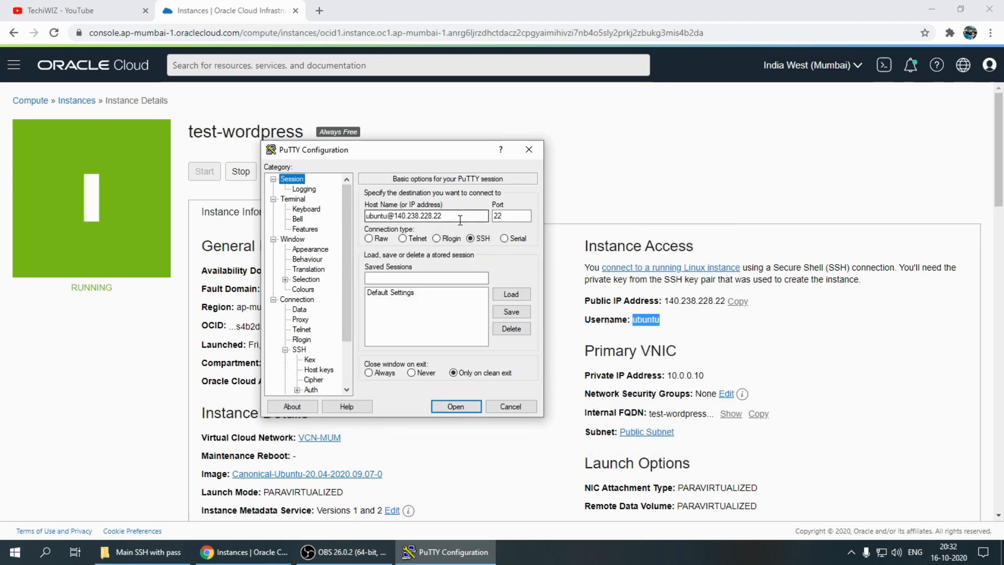
left_click(446, 277)
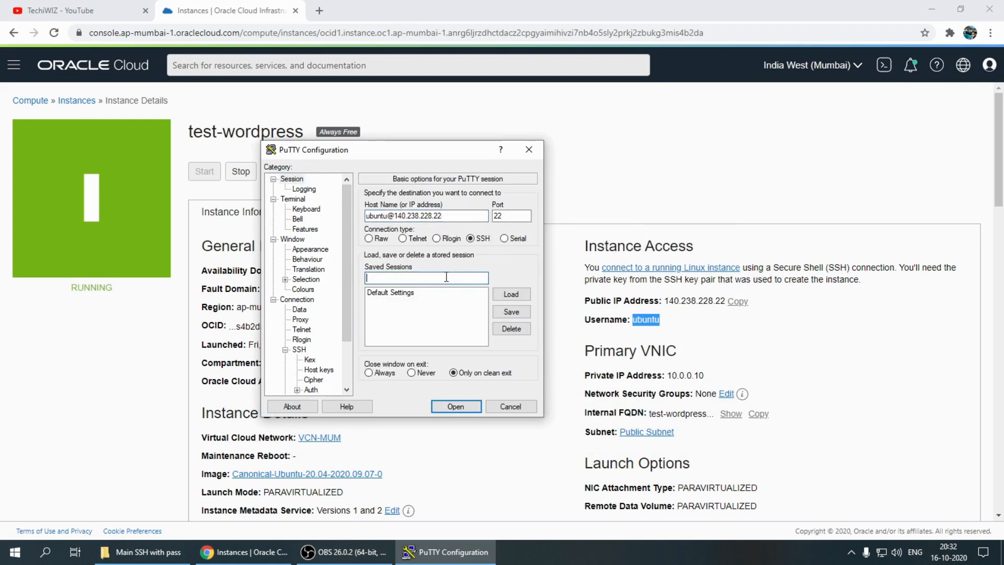
type("wordpr")
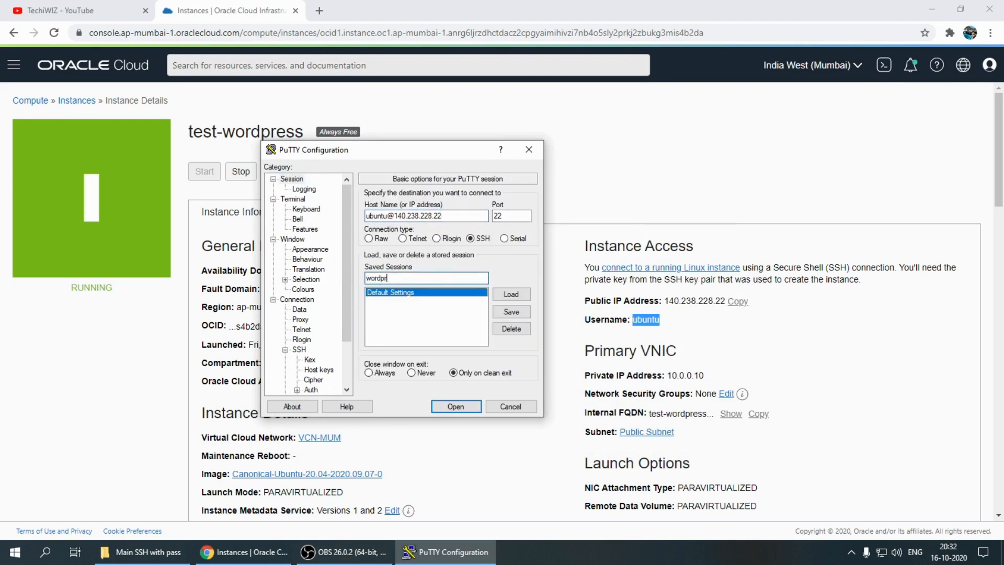
type("ess-test")
left_click(507, 312)
Open the wordpress-test session, trust the server's host key, and log in by entering the private key's passphrase
left_click(391, 300)
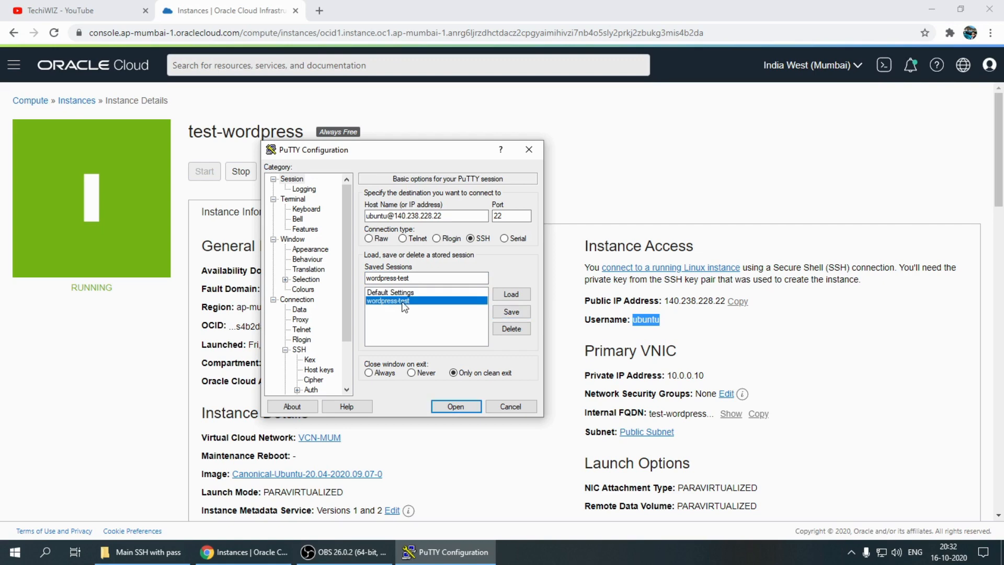
left_click(459, 407)
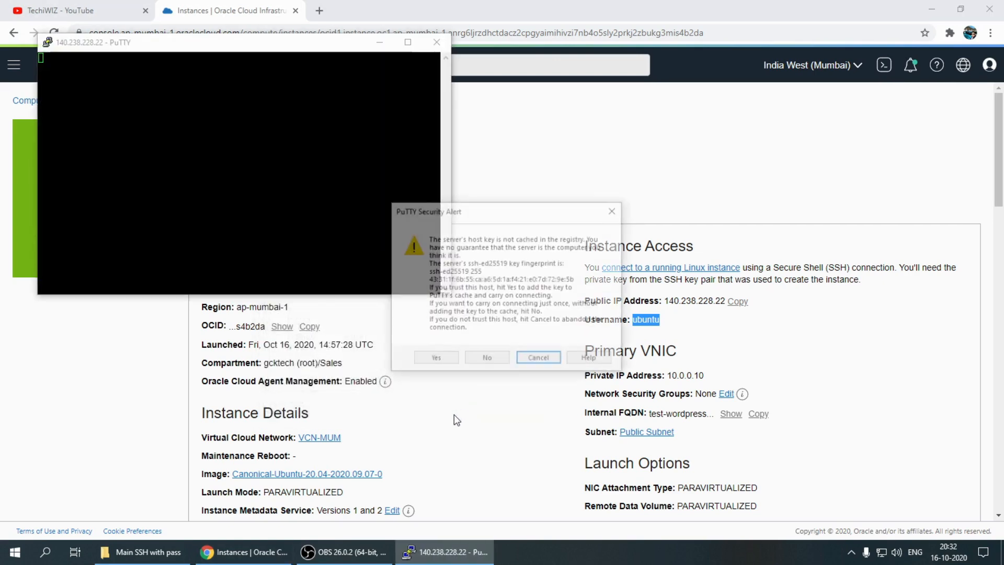
left_click(451, 362)
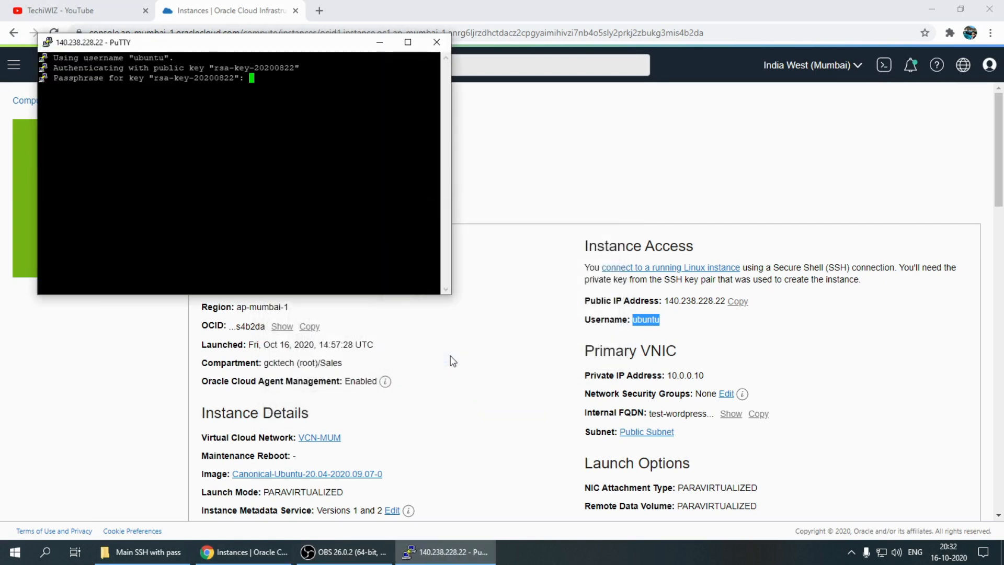
left_click_drag(221, 49, 274, 136)
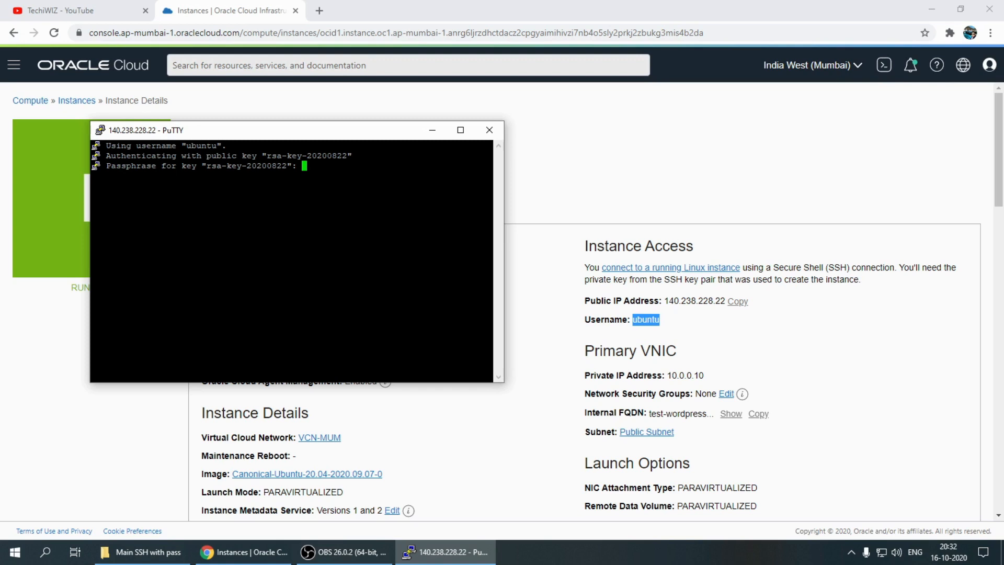
key("Return")
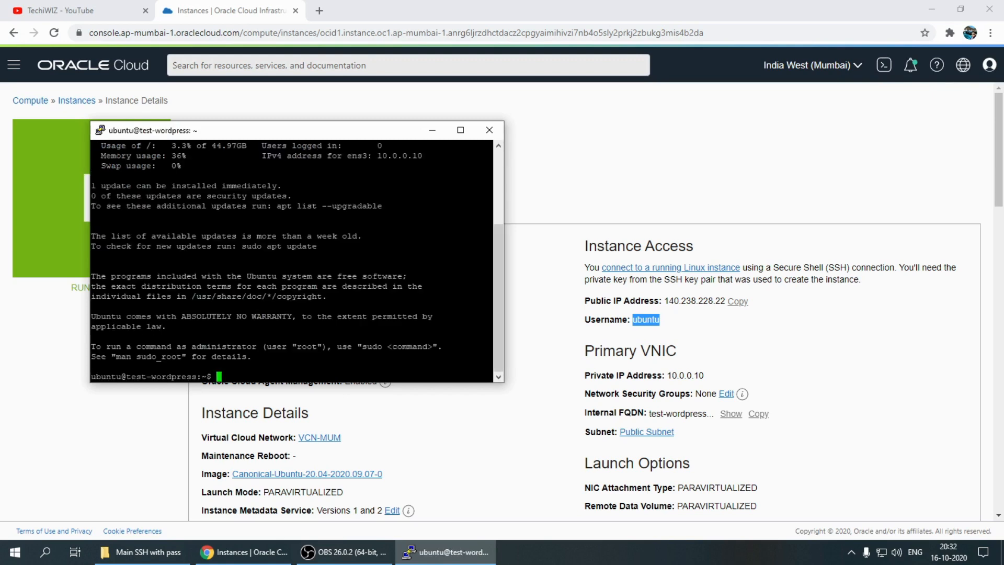
Enlarge the terminal window and check the server's memory usage in megabytes with free -m
left_click_drag(503, 383, 845, 513)
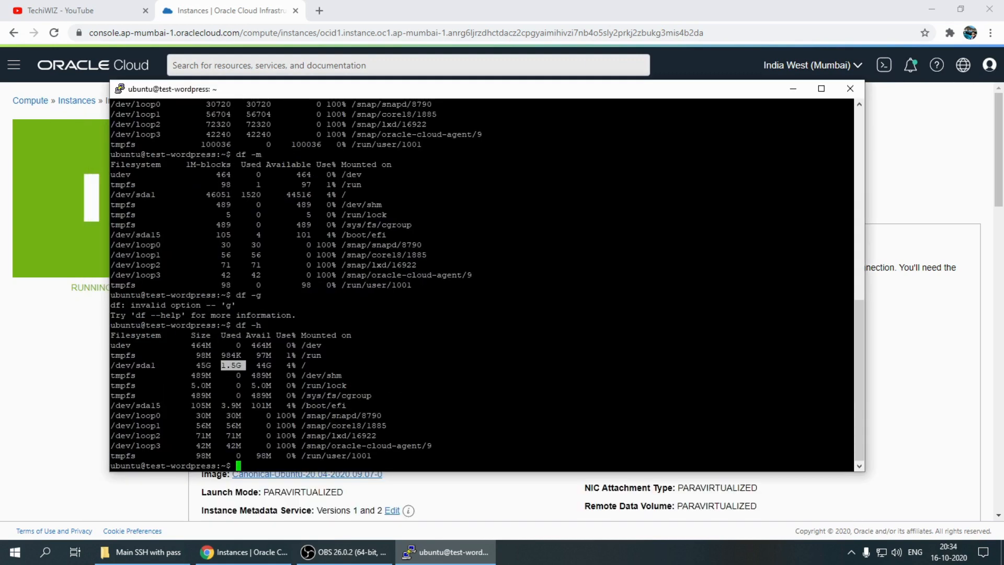
left_click(240, 416)
type("free -m")
key("Return")
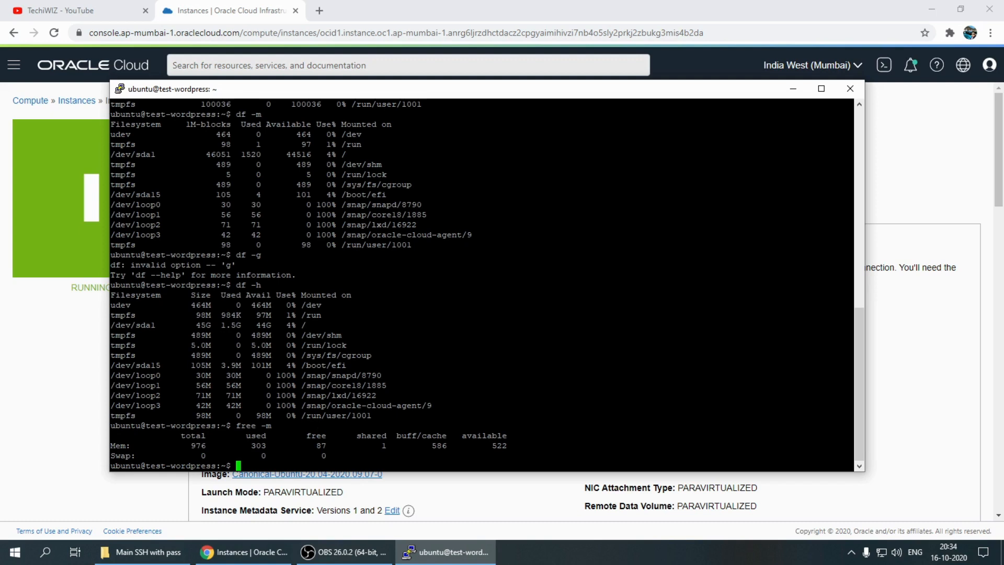
Examine the total, used, free and available memory values and the Swap row in the free -m output
left_click_drag(110, 445, 211, 445)
double_click(258, 446)
left_click(246, 446)
left_click_drag(247, 446, 284, 446)
left_click(284, 446)
left_click_drag(422, 445, 507, 446)
left_click(479, 450)
left_click_drag(186, 435, 283, 435)
left_click_drag(310, 436, 340, 436)
left_click(340, 437)
left_click_drag(481, 445, 523, 445)
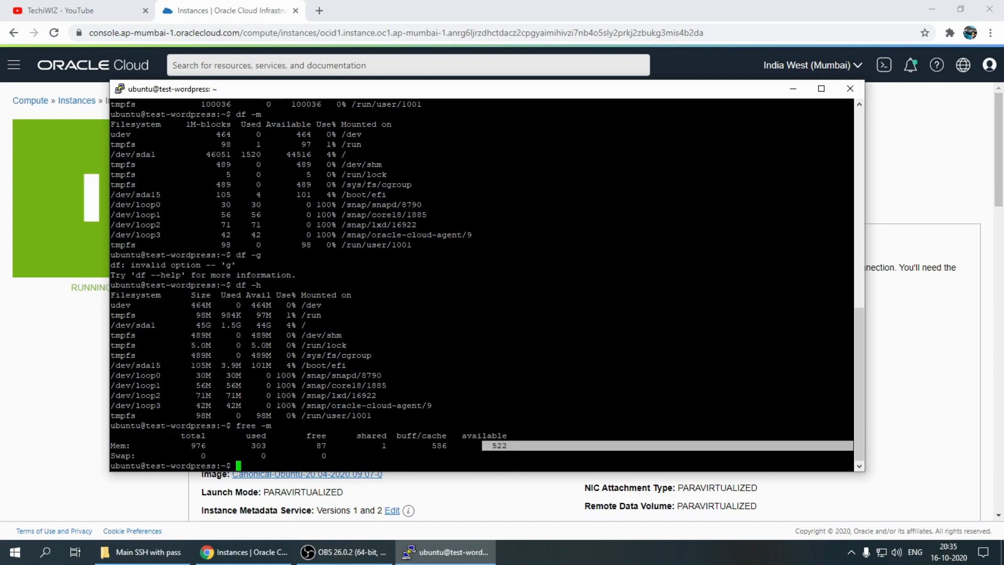
left_click(331, 459)
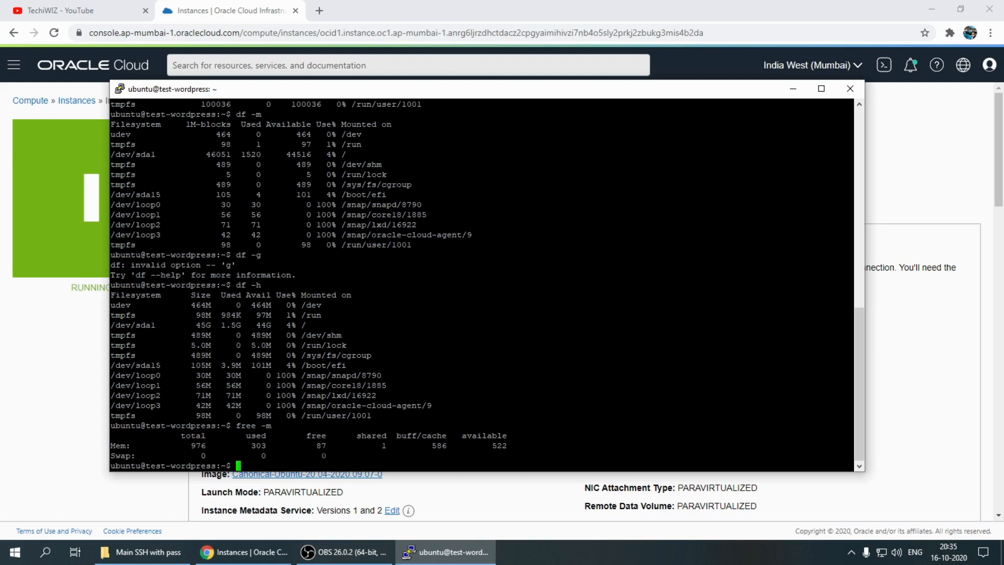
left_click_drag(111, 455, 329, 456)
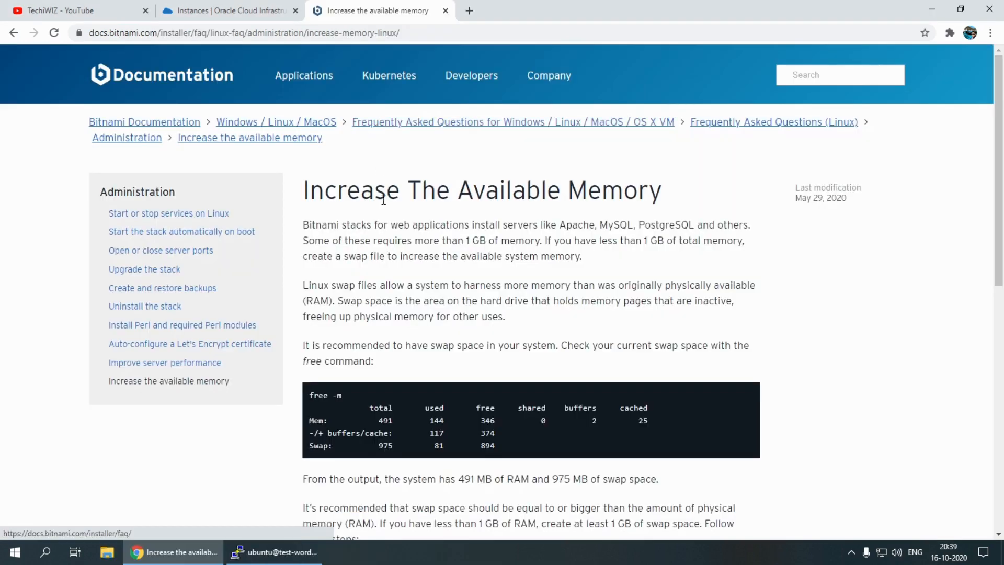
Read Bitnami's Increase The Available Memory article on memory requirements, the purpose of swap space and checking it with the free command
triple_click(310, 187)
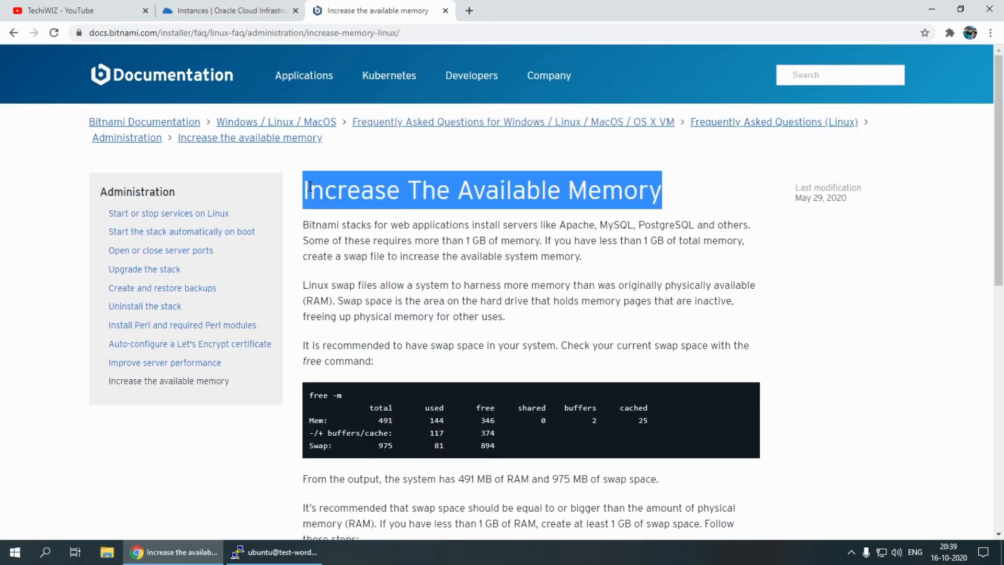
left_click(405, 228)
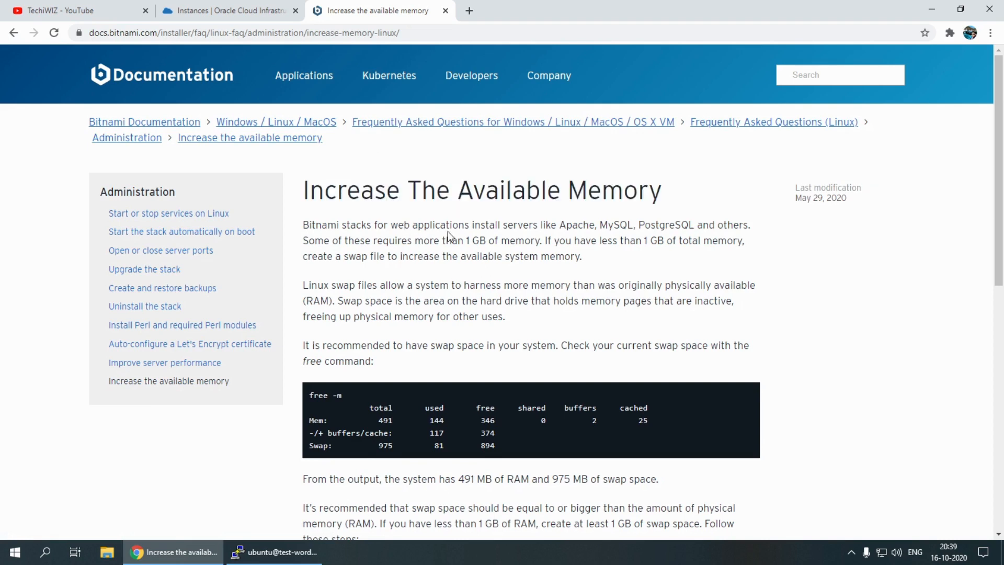
left_click_drag(493, 224, 702, 224)
left_click(710, 228)
left_click_drag(324, 240, 544, 241)
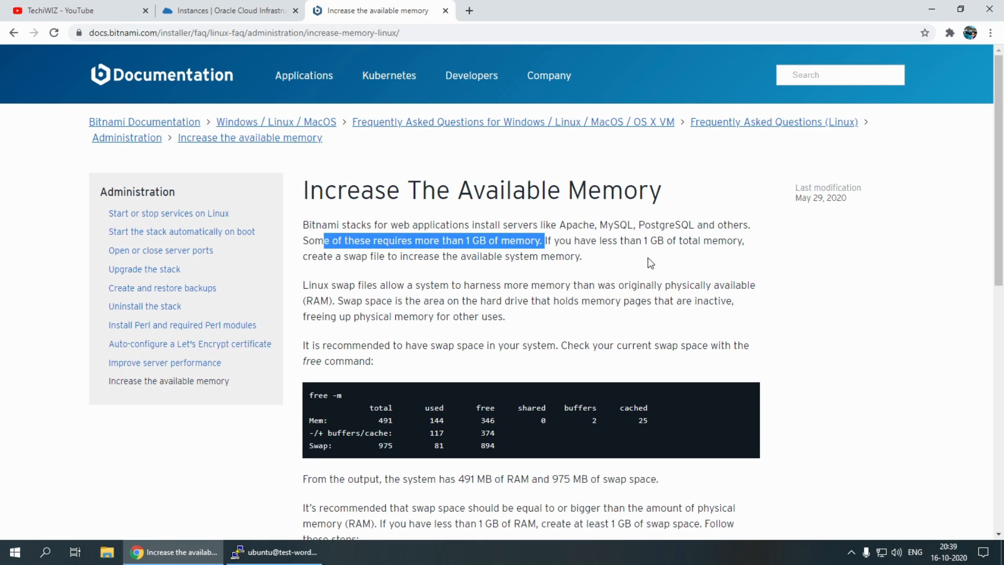
left_click_drag(304, 256, 594, 281)
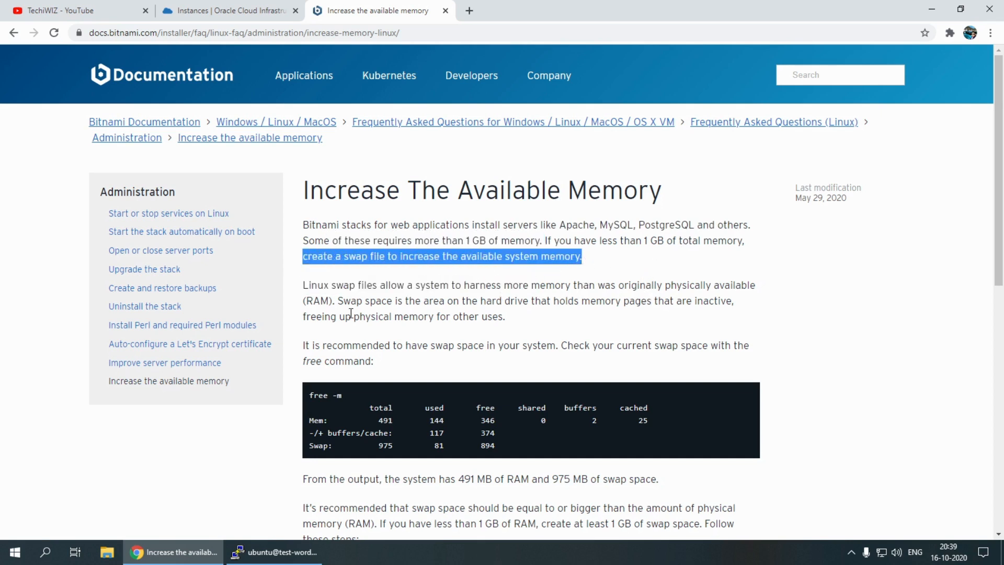
left_click_drag(418, 286, 703, 301)
left_click_drag(480, 302, 732, 303)
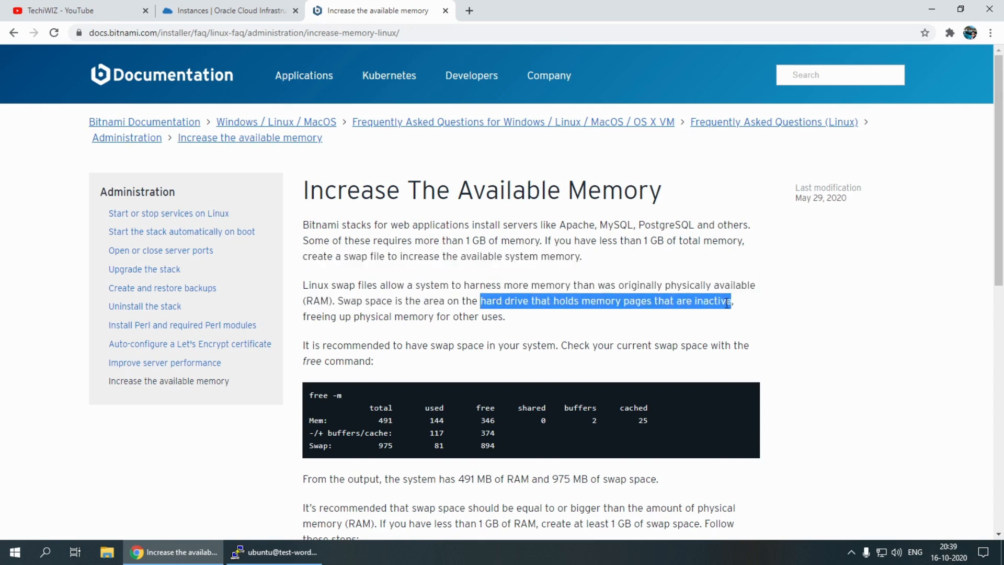
left_click(305, 317)
left_click_drag(305, 317, 558, 321)
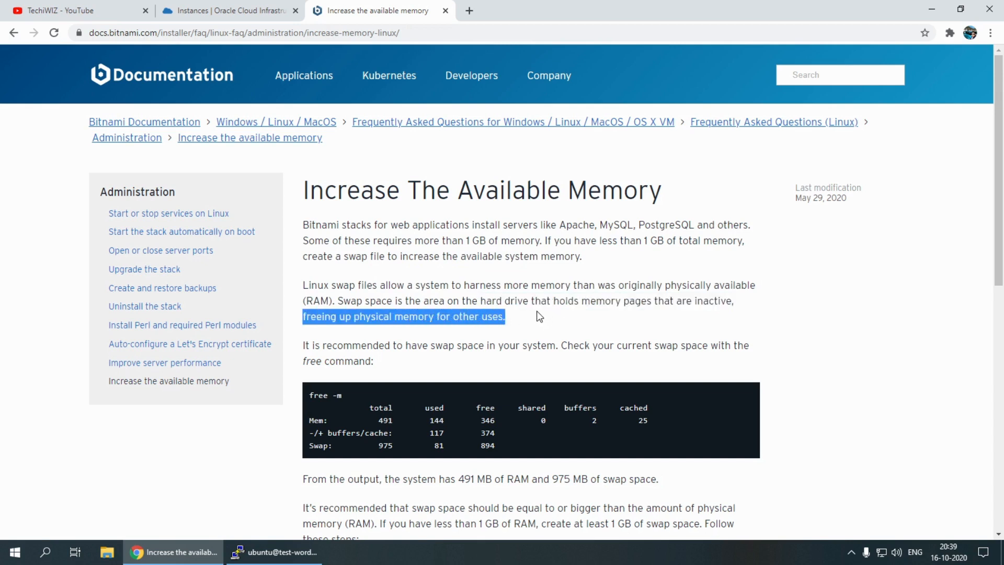
left_click_drag(442, 347, 589, 348)
scroll(363, 309, "down", 2)
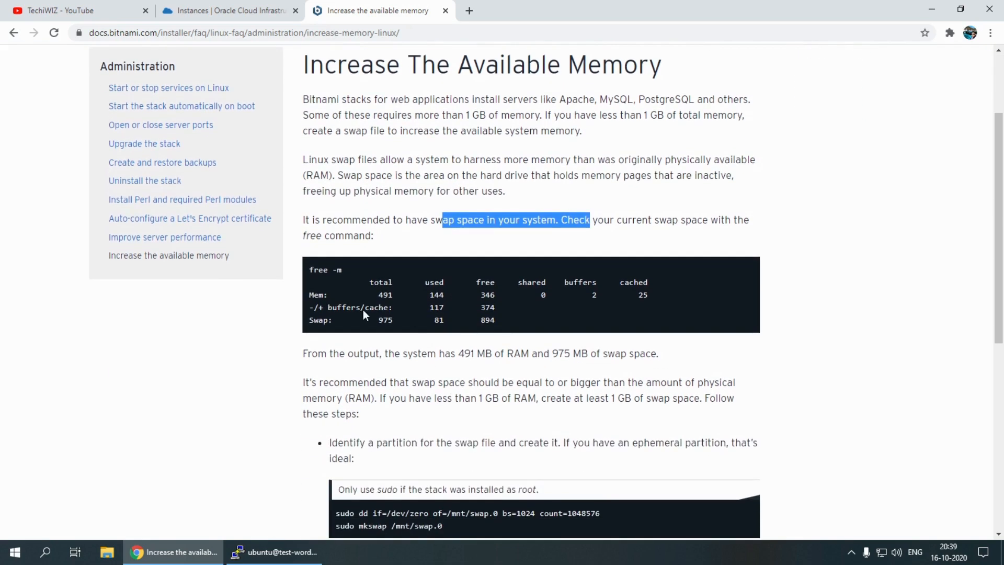
left_click_drag(310, 269, 337, 269)
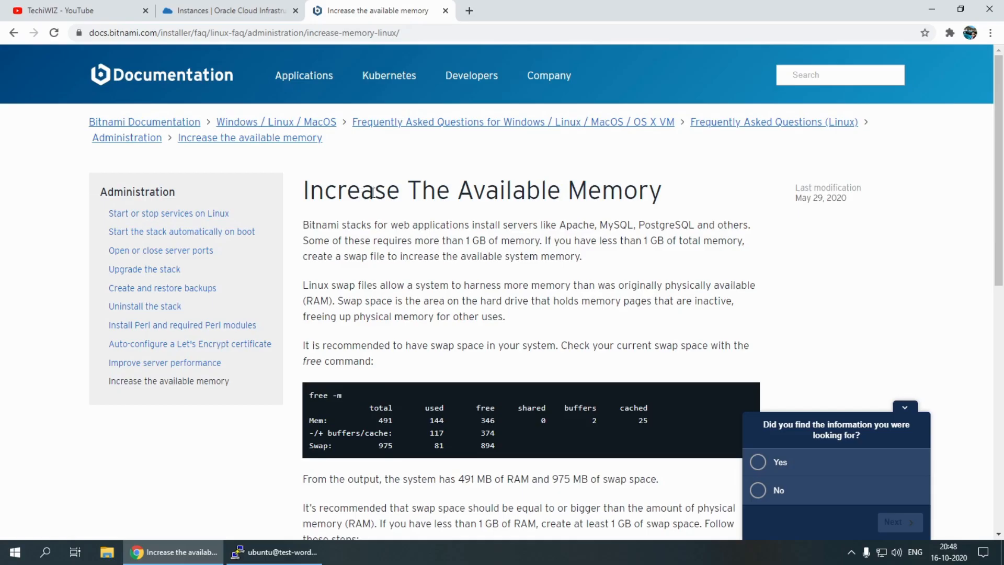
Copy sudo dd if=/dev/zero of=/mnt/swap.0 bs=1024 count=1048576 from the Bitnami article and run it in the PuTTY terminal to create the swap file
left_click(906, 411)
scroll(591, 347, "down", 5)
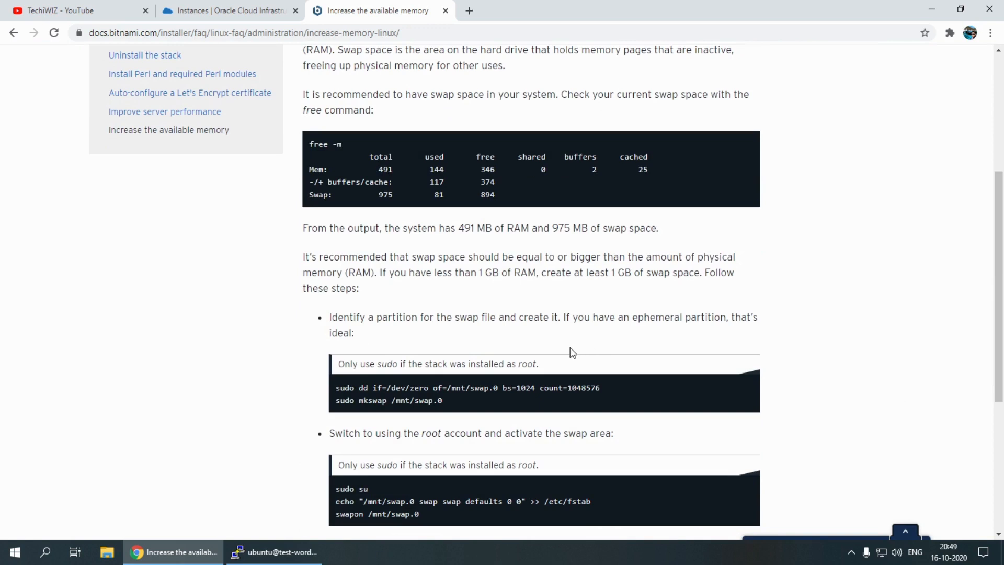
scroll(570, 350, "down", 1)
triple_click(472, 324)
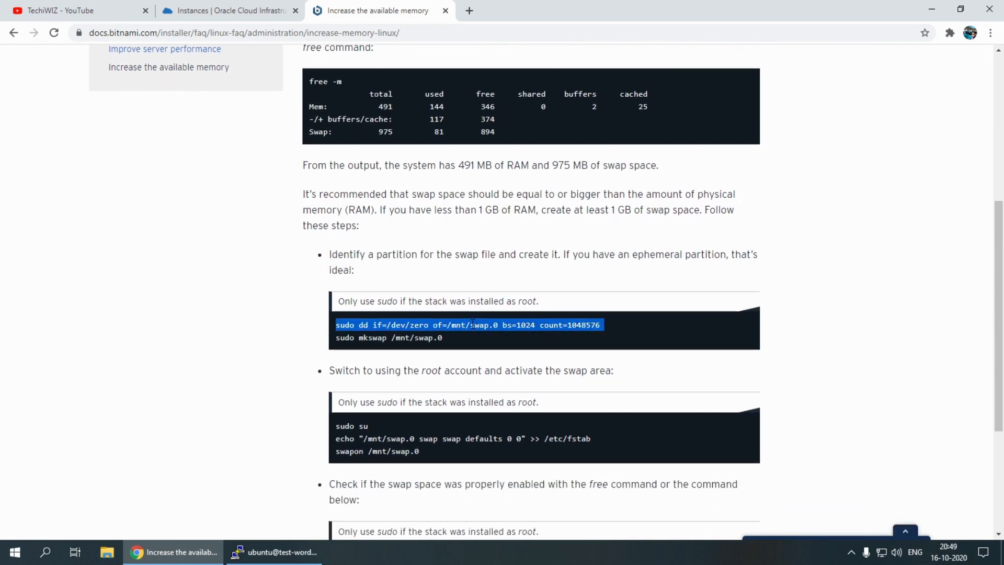
key("ctrl+c")
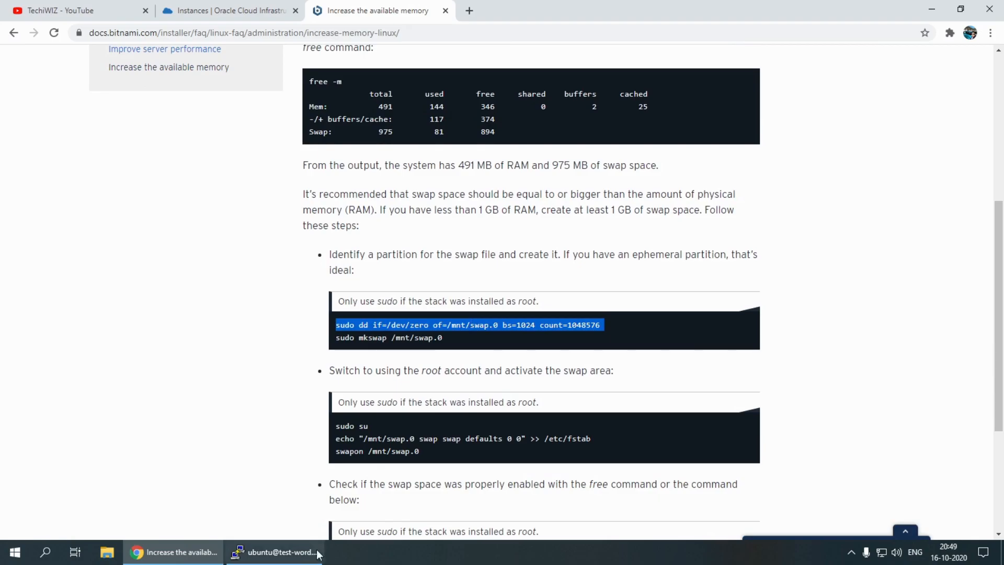
left_click(274, 551)
key("shift+Insert")
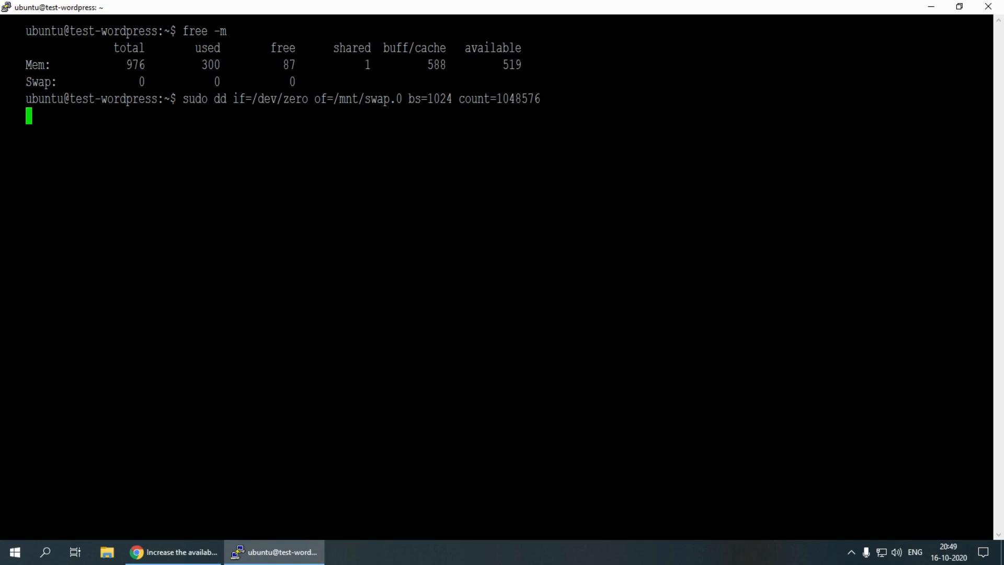
mouse_move(193, 561)
key("Return")
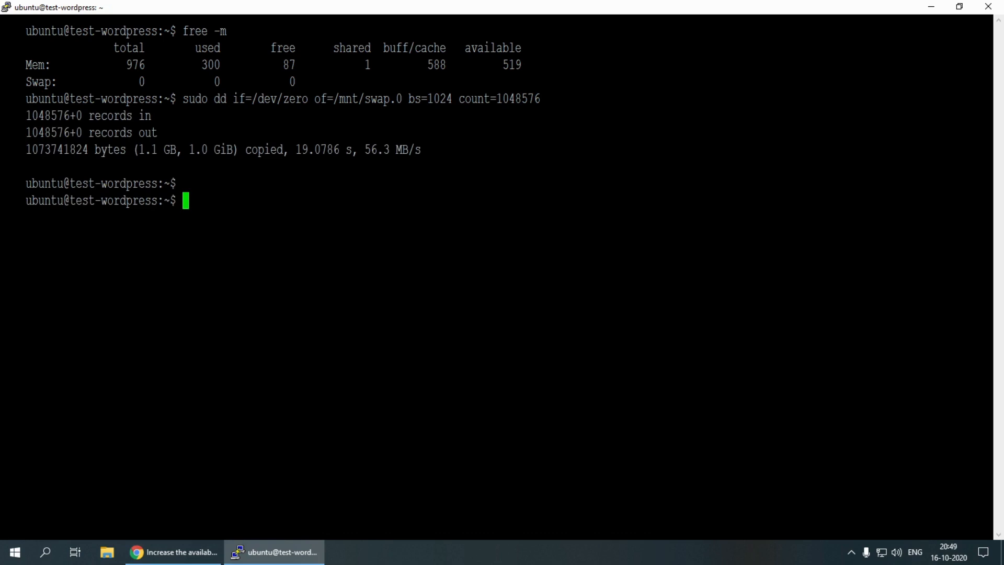
Copy sudo mkswap /mnt/swap.0 from the Bitnami article in Chrome and run it in PuTTY to format the swap file
left_click(179, 550)
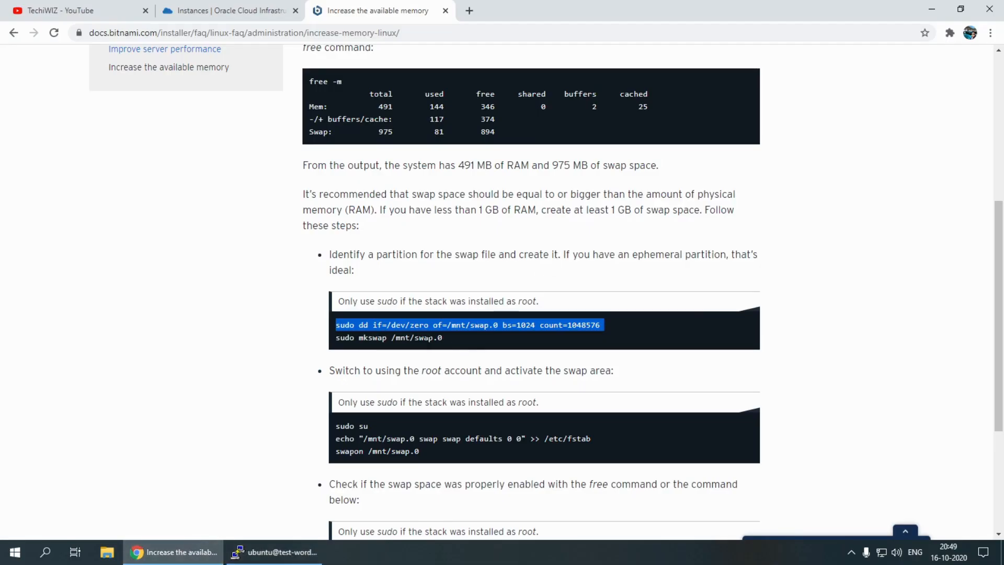
triple_click(411, 337)
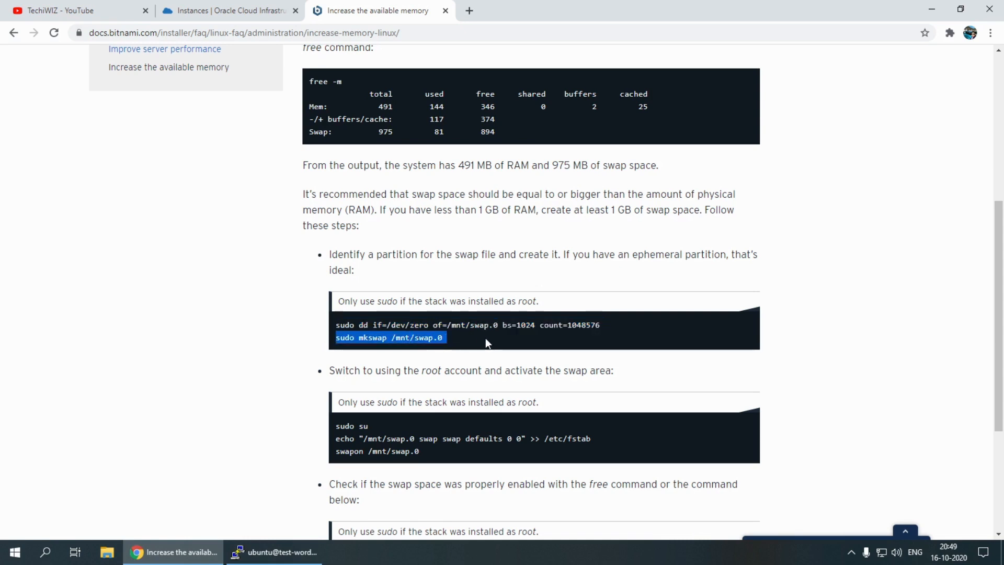
left_click(238, 552)
key("shift+Insert")
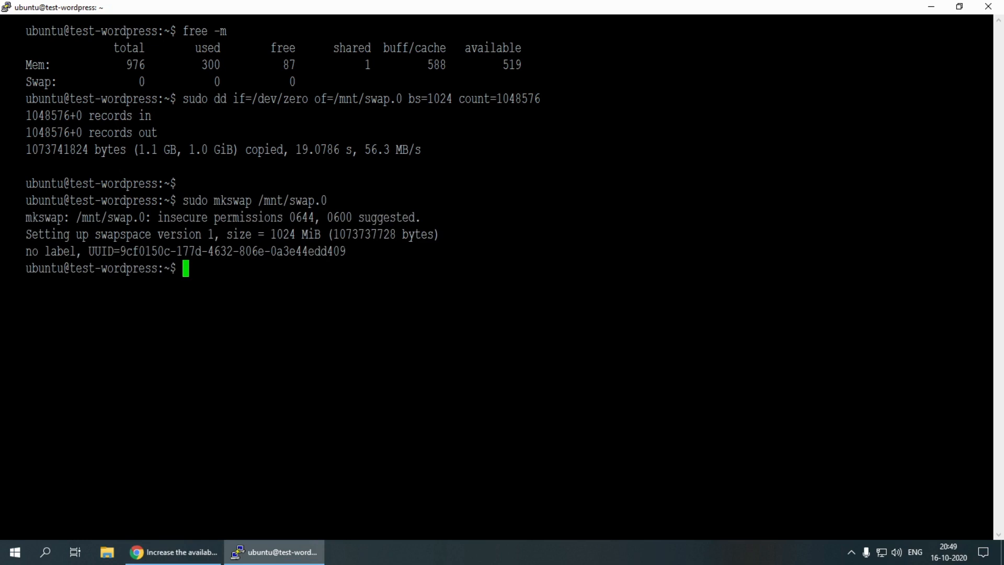
Copy sudo su from the Bitnami article in Chrome and run it in PuTTY to switch to the root account
left_click(173, 552)
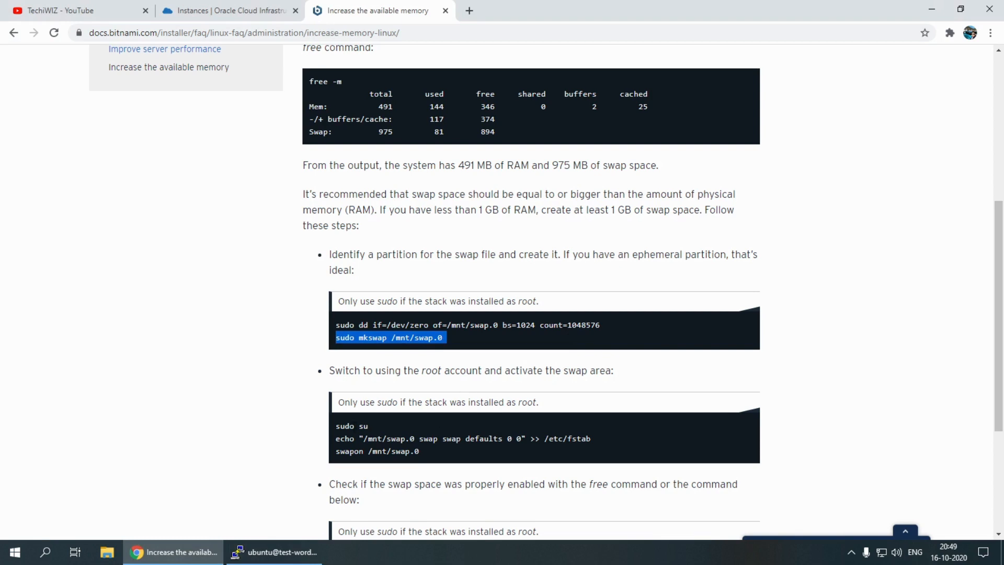
left_click_drag(369, 426, 336, 426)
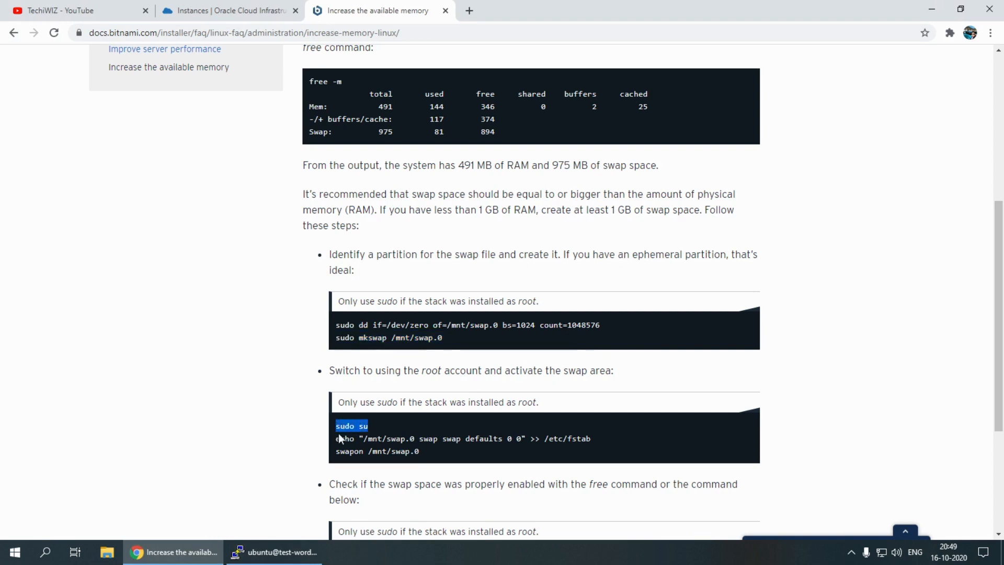
left_click(314, 552)
key("shift+Insert")
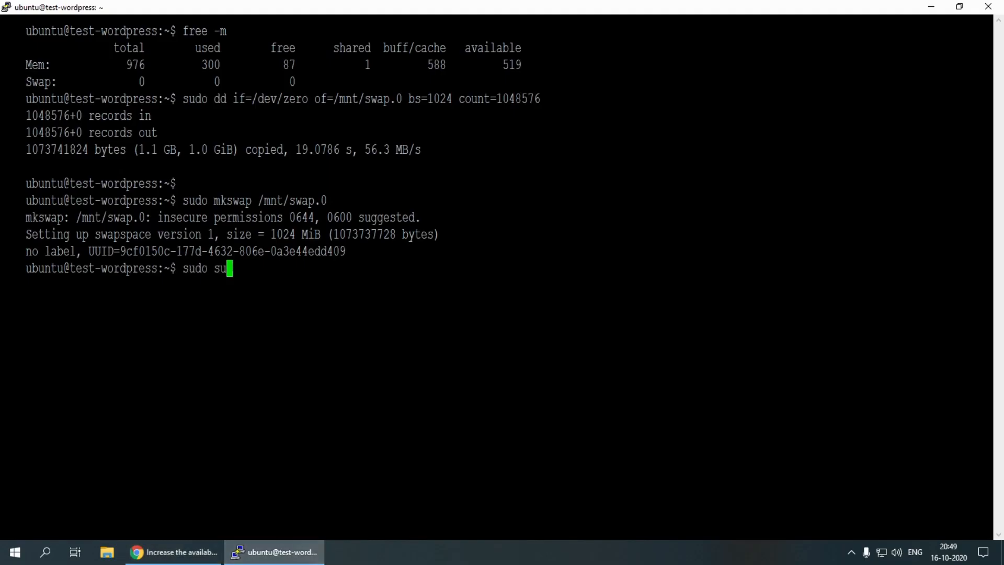
key("Return")
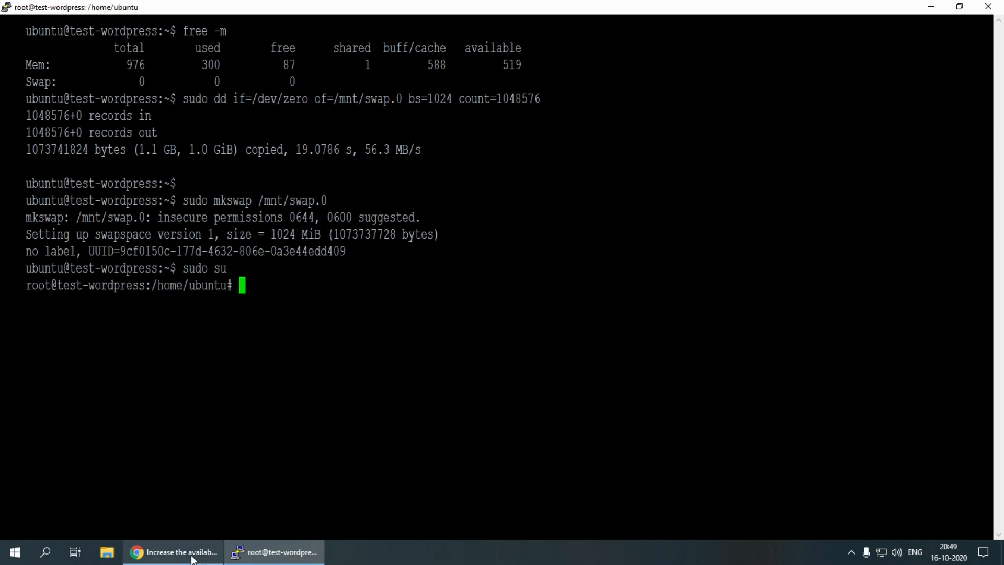
Copy the article's echo command from Chrome and run it in PuTTY to append "/mnt/swap.0 swap swap defaults 0 0" to /etc/fstab
left_click(172, 552)
double_click(428, 438)
triple_click(427, 438)
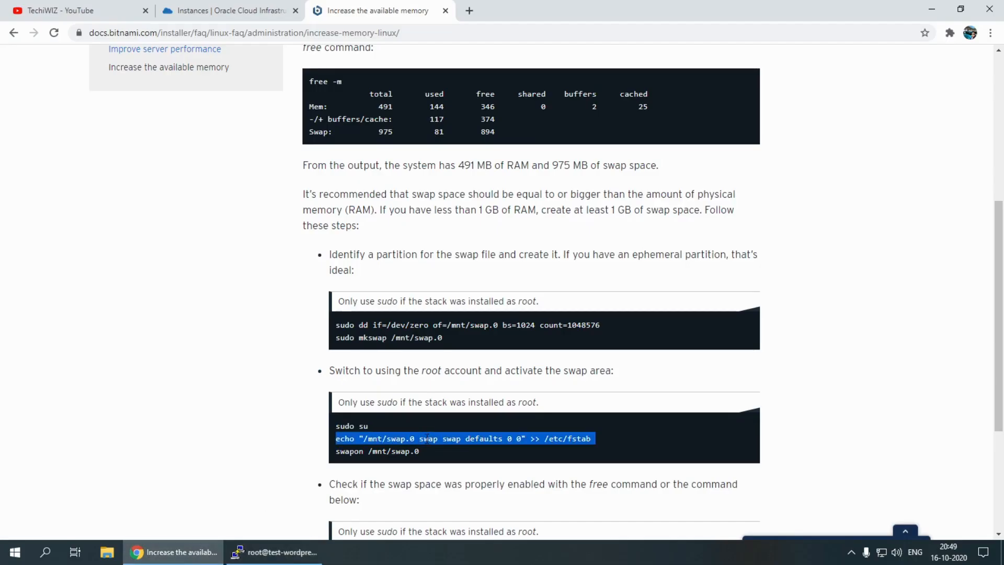
left_click(314, 552)
key("shift+Insert")
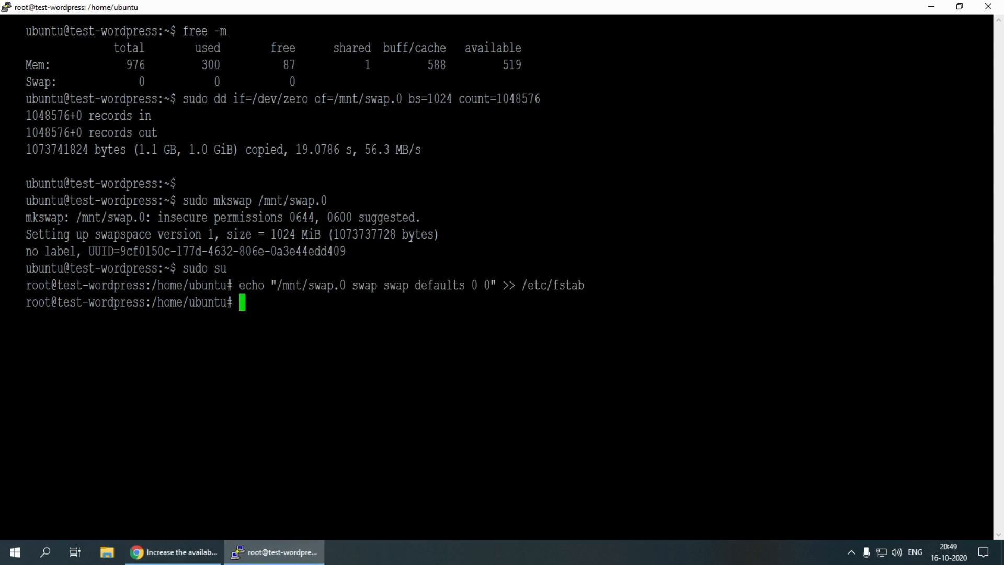
Copy swapon /mnt/swap.0 from the Bitnami article in Chrome and run it in PuTTY to activate the swap area
left_click(196, 555)
left_click(379, 450)
triple_click(378, 451)
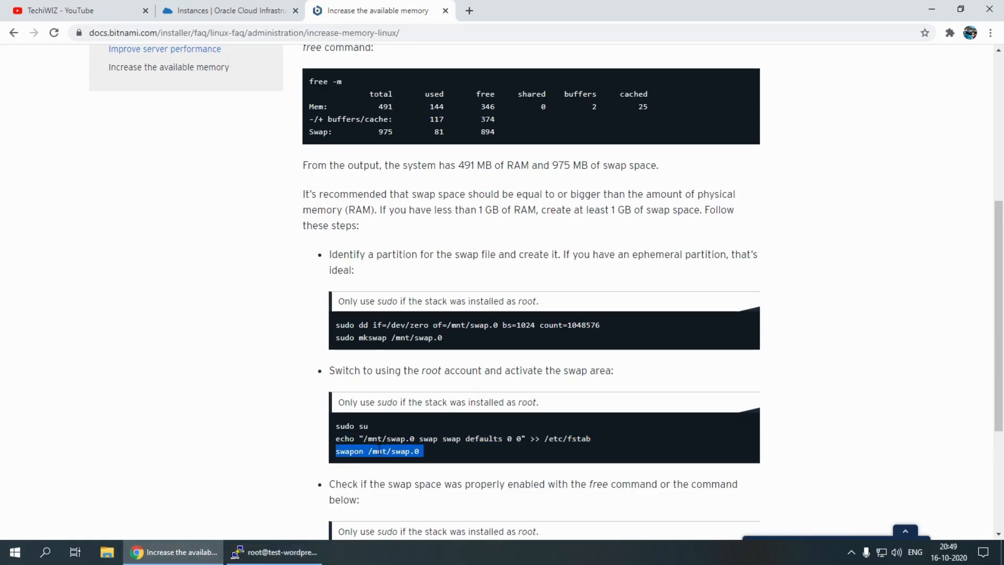
key("ctrl+c")
left_click(275, 552)
key("shift+Insert")
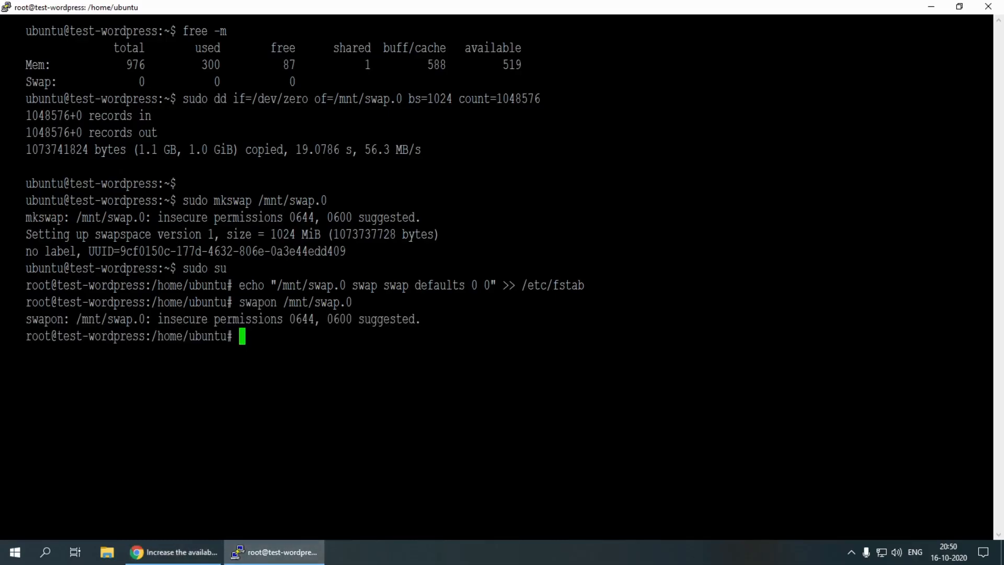
Copy sudo swapon -s from the end of the Bitnami article in Chrome and run it in PuTTY to check the enabled swap
left_click(173, 552)
scroll(400, 379, "down", 3)
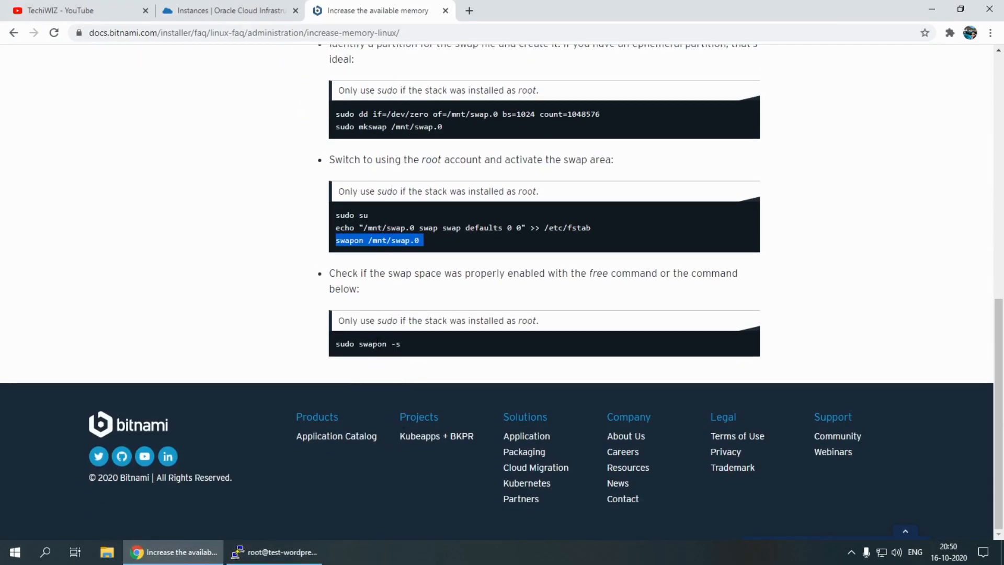
triple_click(379, 343)
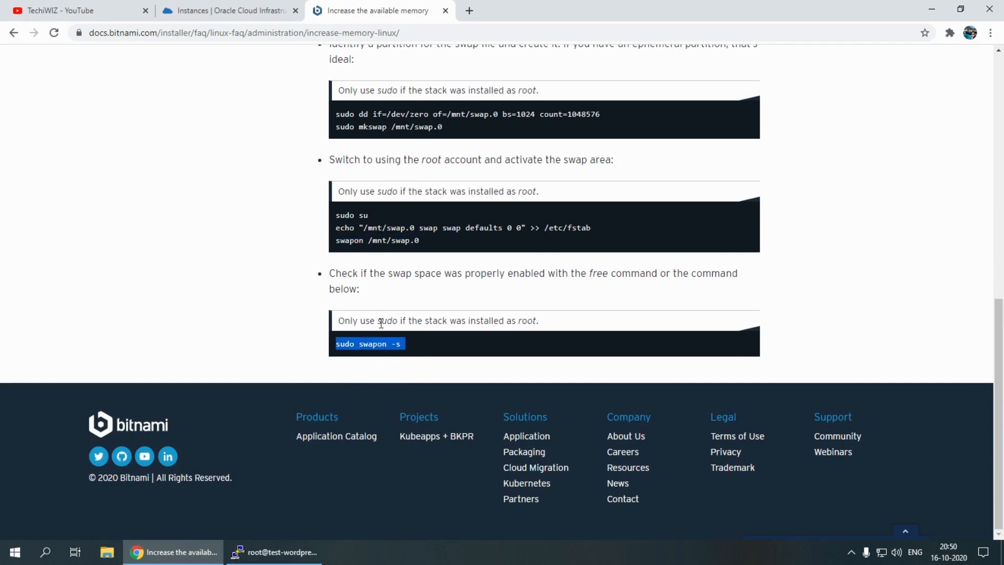
key("ctrl+c")
left_click(275, 552)
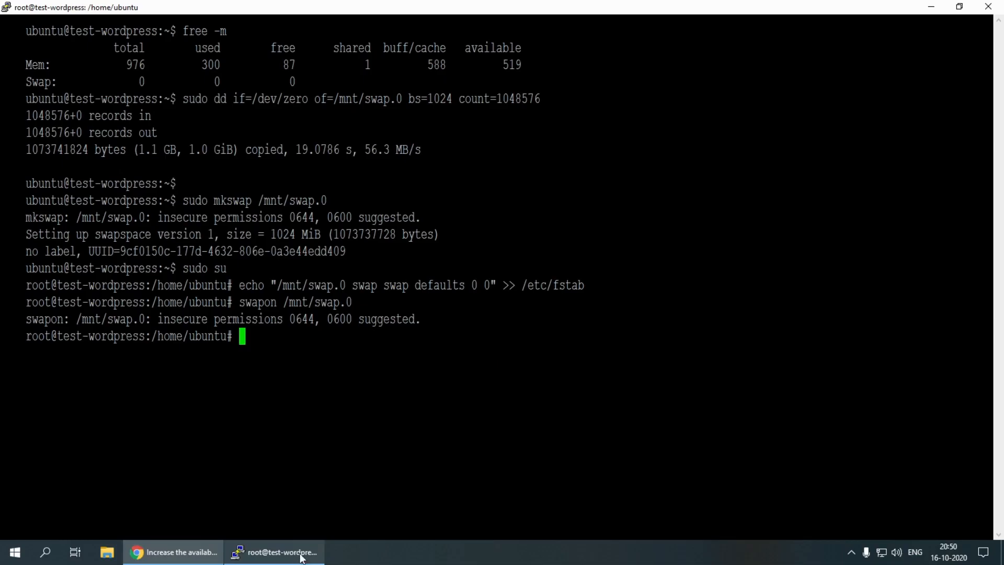
key("shift+Insert")
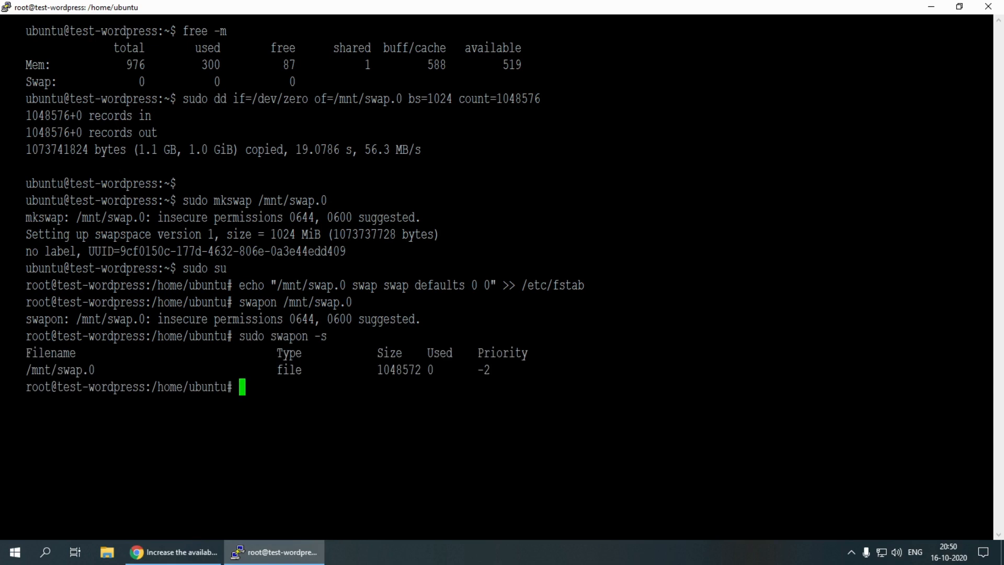
Run free -m in the terminal and examine the memory total and free swap space
type("free")
type("-m")
key("Return")
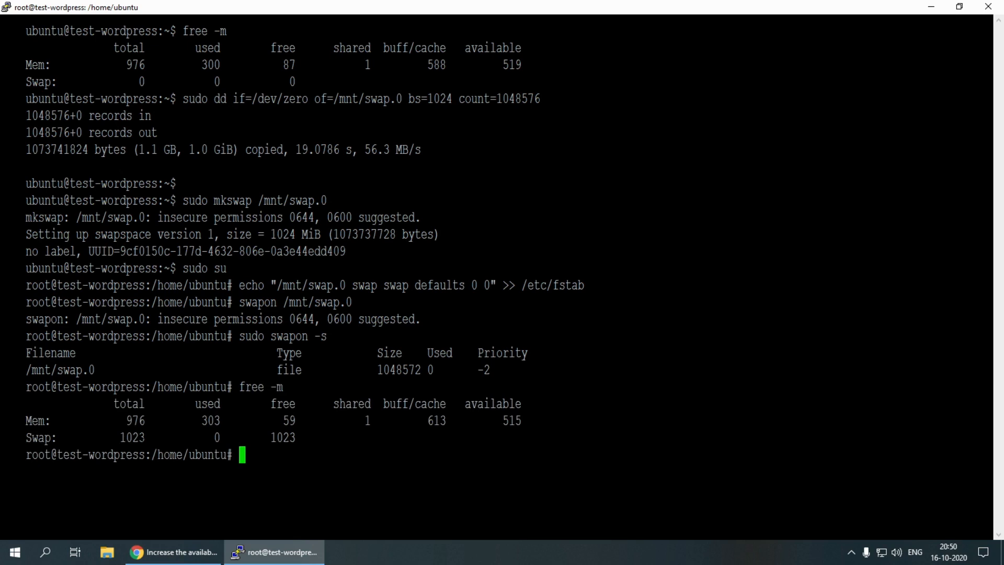
left_click_drag(126, 421, 151, 437)
left_click(145, 421)
left_click_drag(270, 437, 299, 441)
left_click(293, 439)
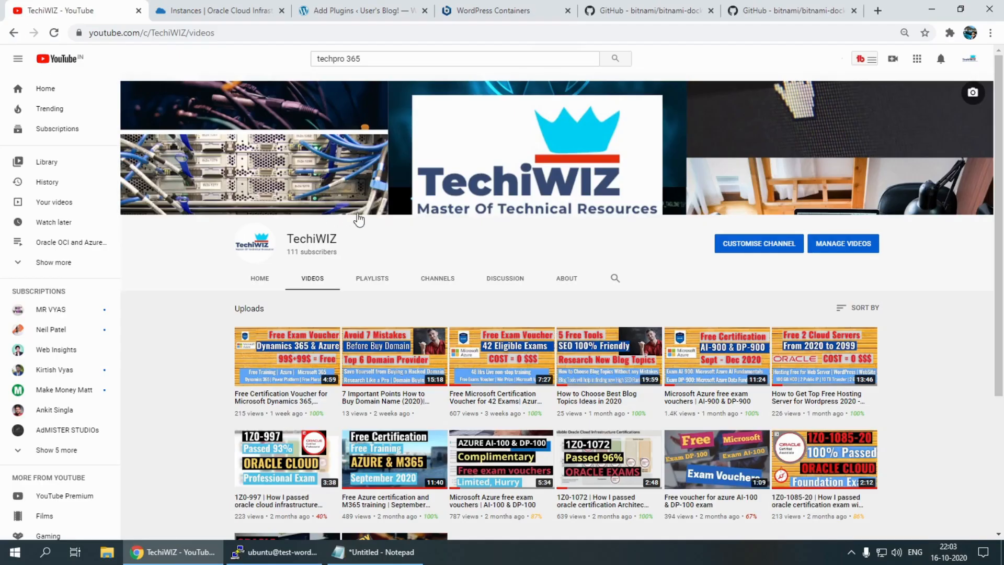
scroll(364, 220, "down", 3)
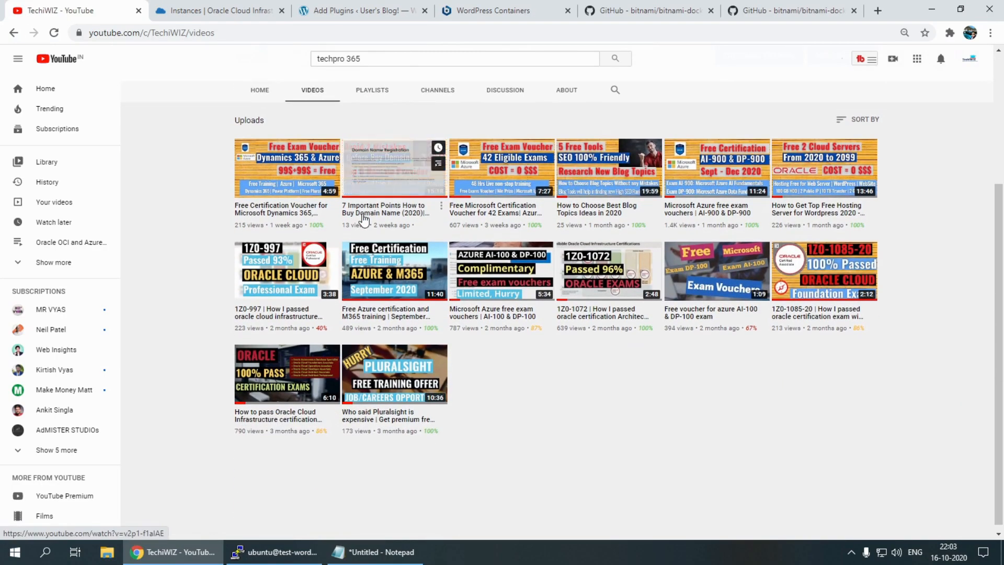